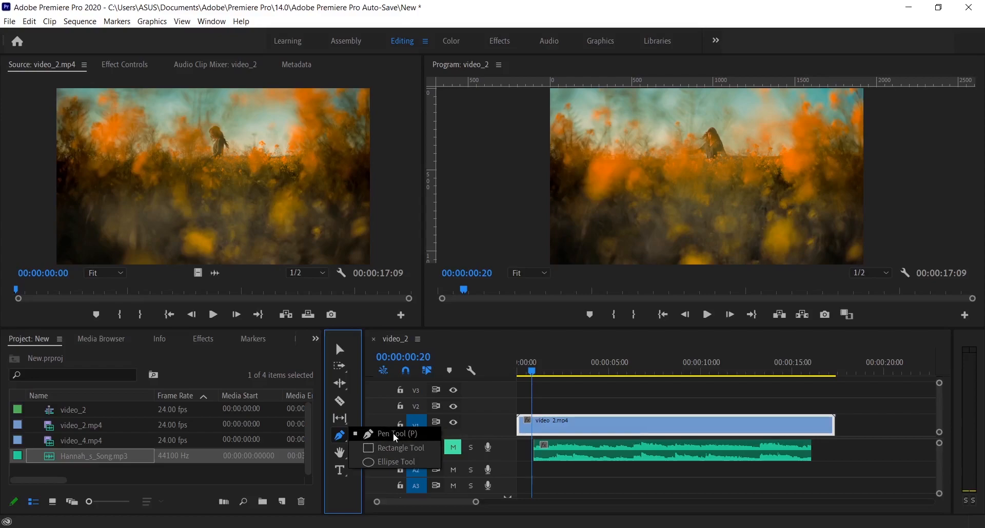
- Draw a curved freeform shape with the Pen tool over the lower middle of the video frame
left_click(395, 436)
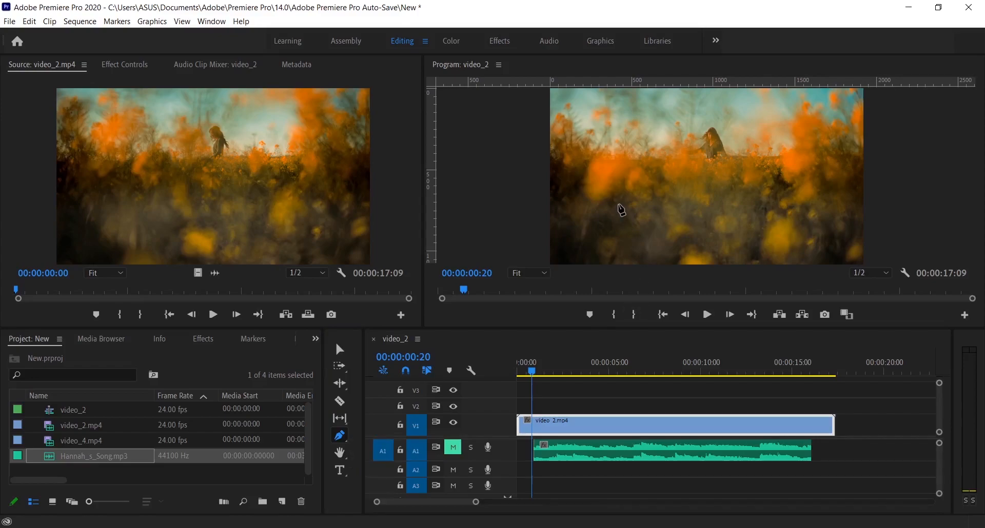
left_click(618, 204)
left_click_drag(646, 167, 660, 158)
left_click_drag(693, 162, 728, 188)
left_click_drag(724, 228, 621, 238)
left_click(606, 220)
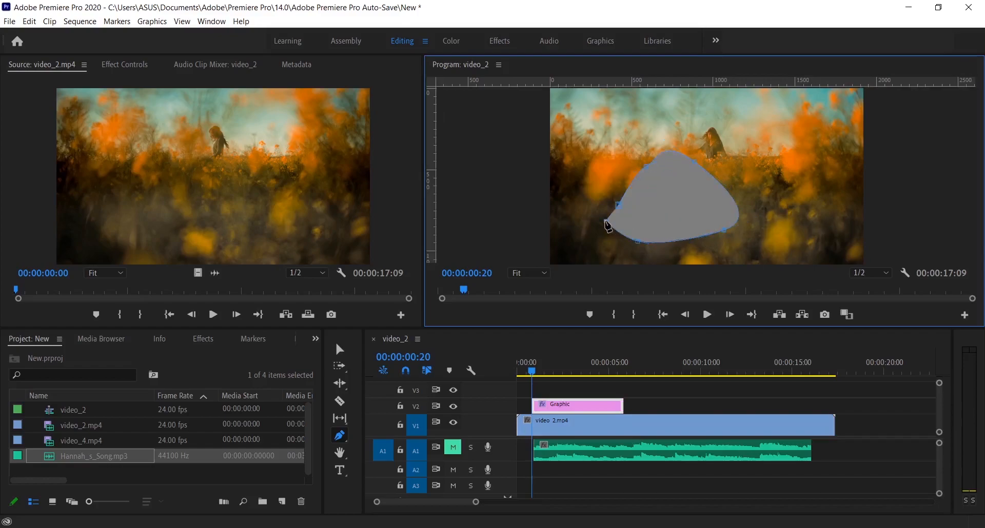
left_click_drag(603, 195, 596, 159)
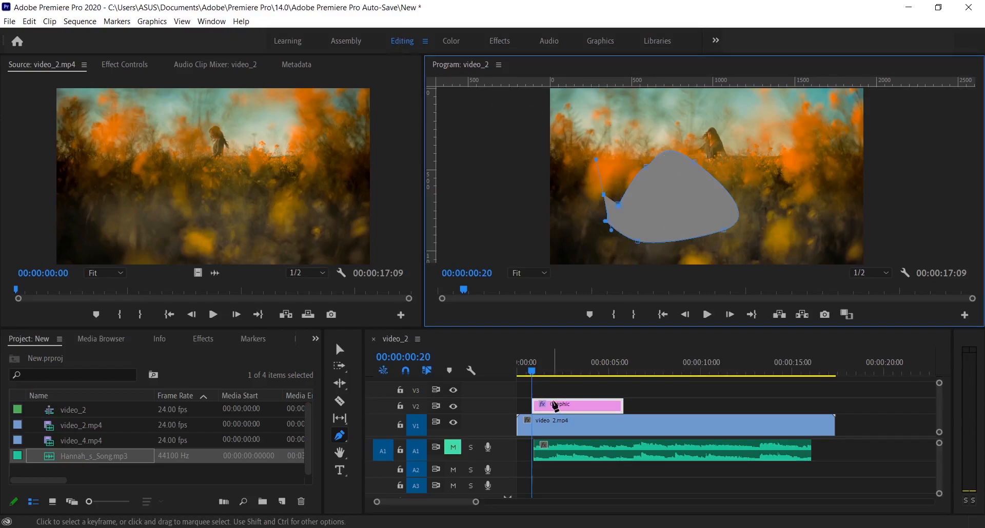
- Set the graphic's Vector Motion to position 1123, 478, scale 110 and rotation 2°
double_click(490, 407)
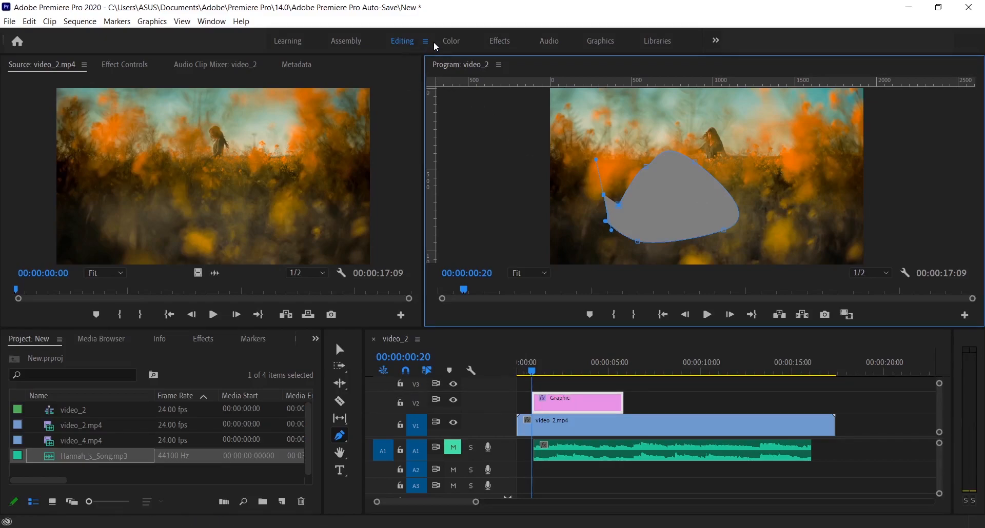
left_click(127, 66)
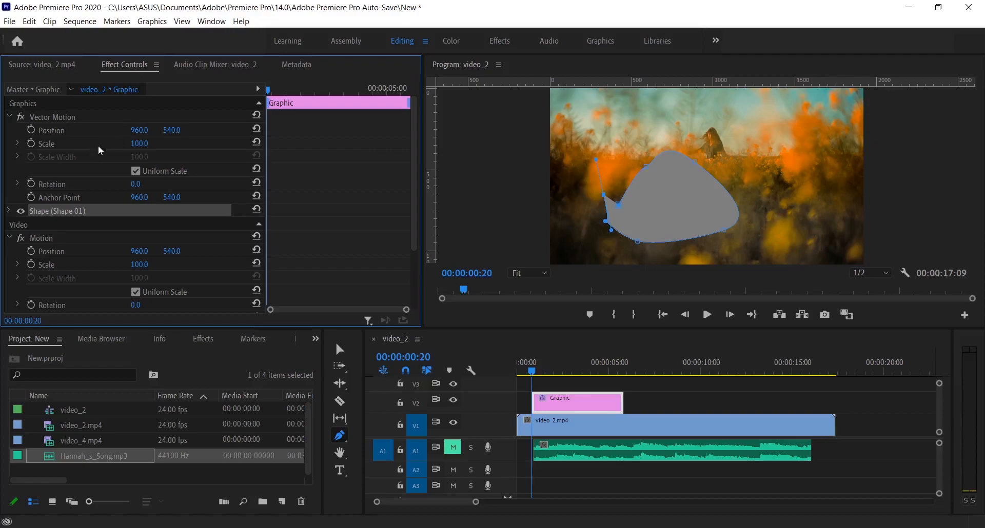
left_click_drag(146, 131, 230, 130)
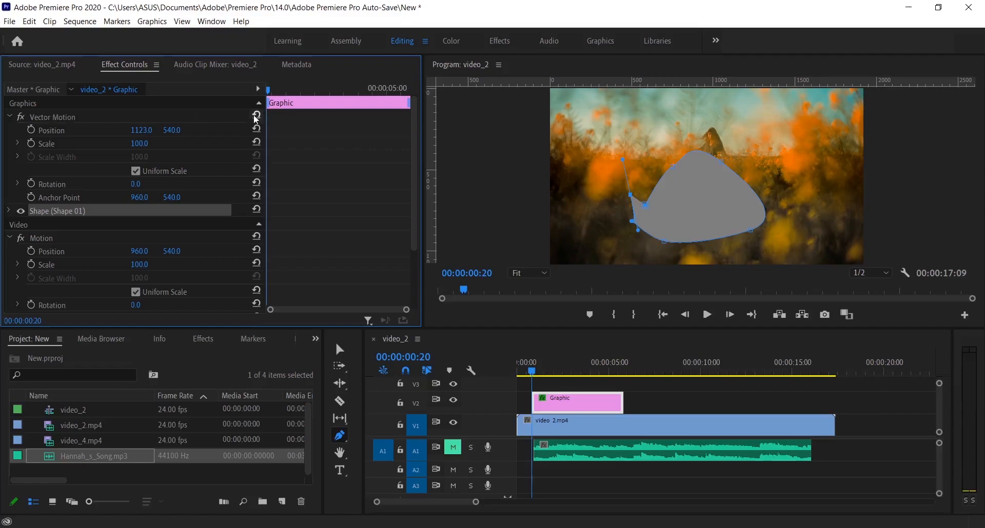
left_click_drag(177, 131, 149, 144)
left_click_drag(135, 184, 146, 187)
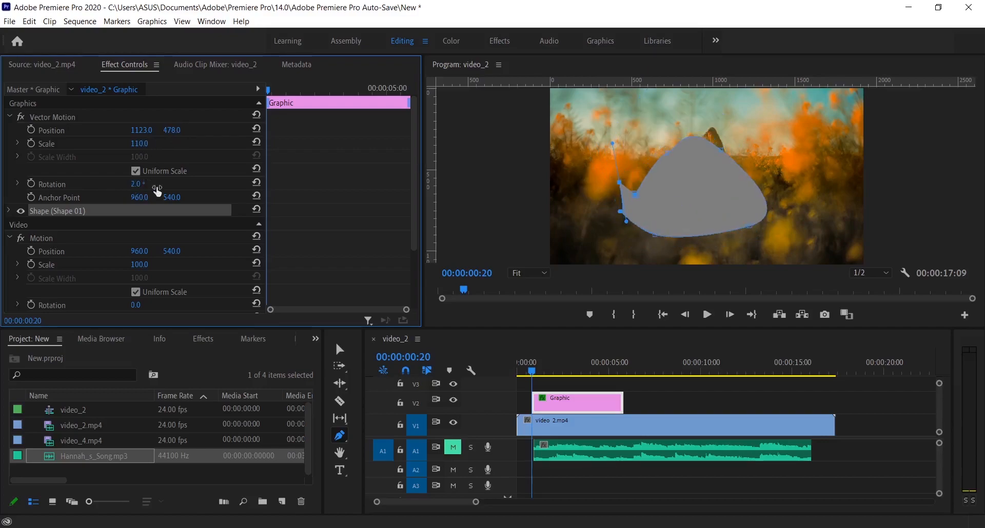
scroll(167, 228, "down", 3)
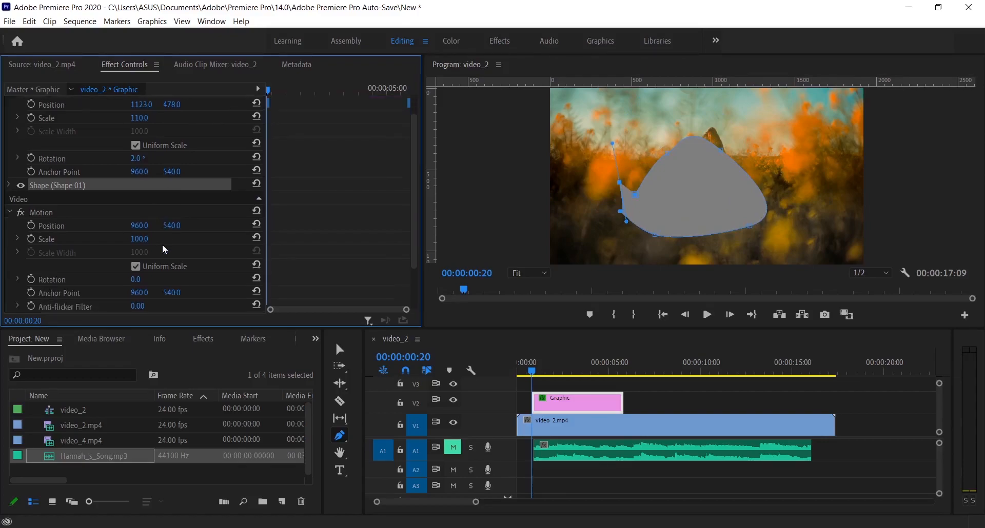
scroll(165, 250, "up", 3)
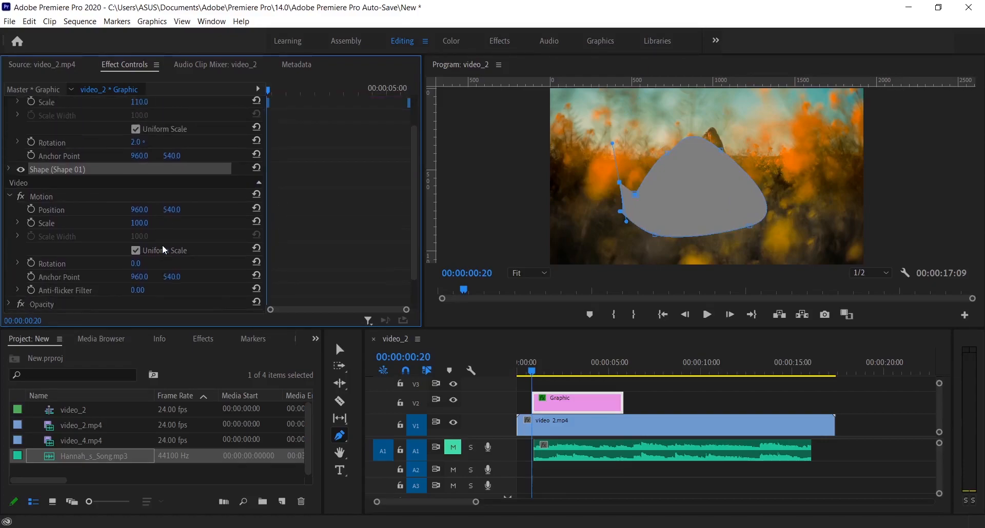
- Change the pen-drawn shape's fill to solid red CA0D0D
left_click(10, 207)
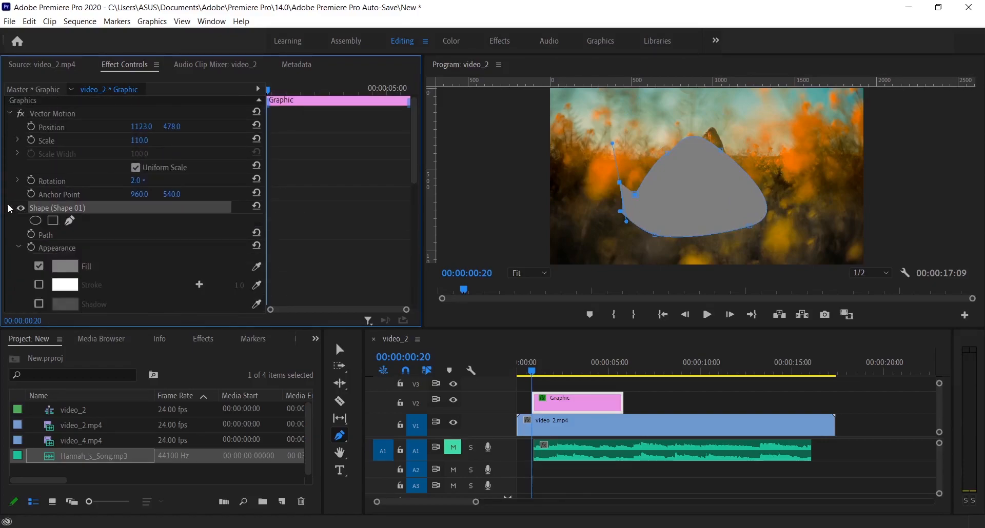
scroll(171, 249, "down", 1)
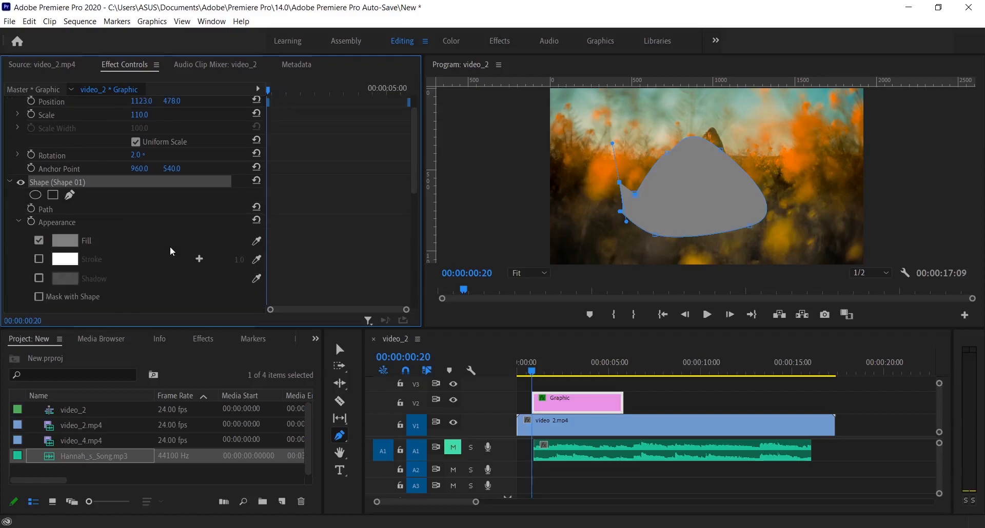
left_click(66, 241)
left_click_drag(534, 363, 534, 370)
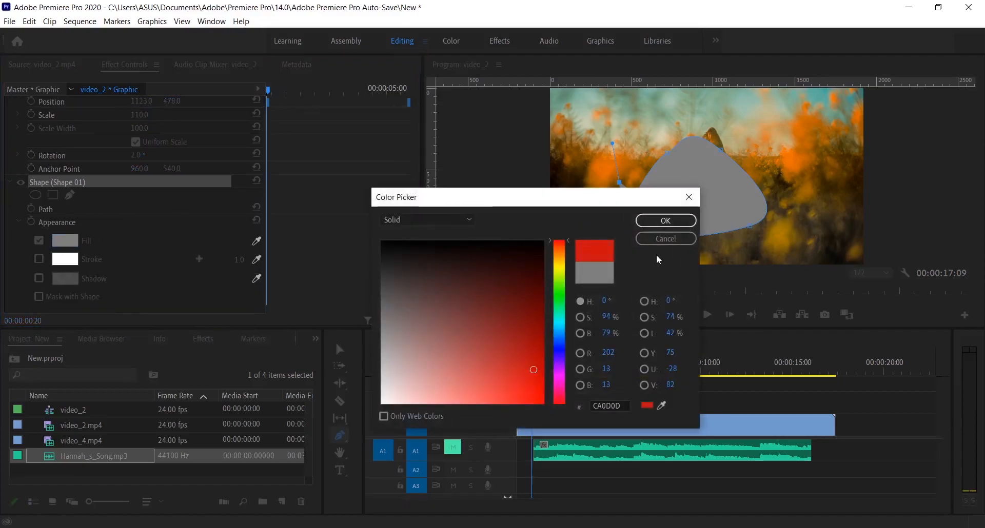
left_click(665, 221)
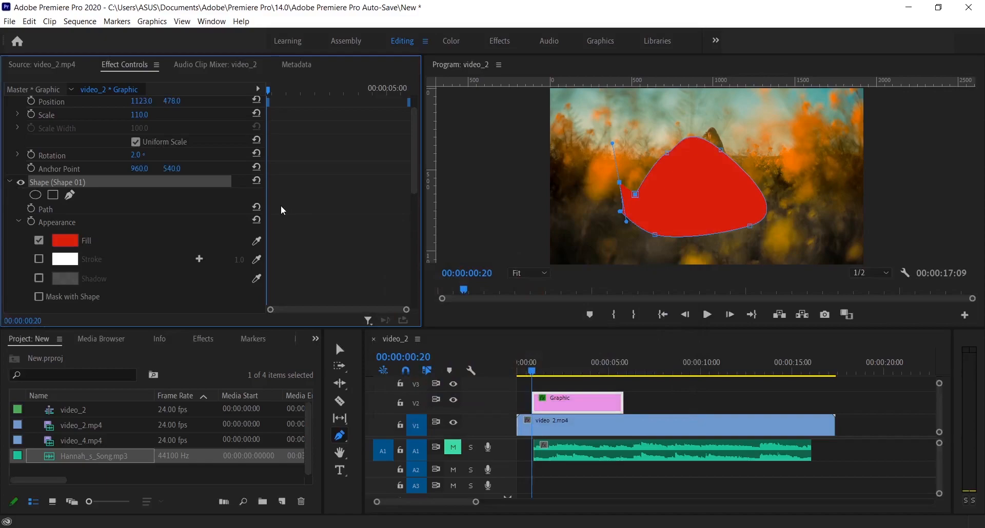
- Delete the freeform graphic clip and draw a wide horizontal rectangle across the video frame with the Rectangle tool
left_click(340, 350)
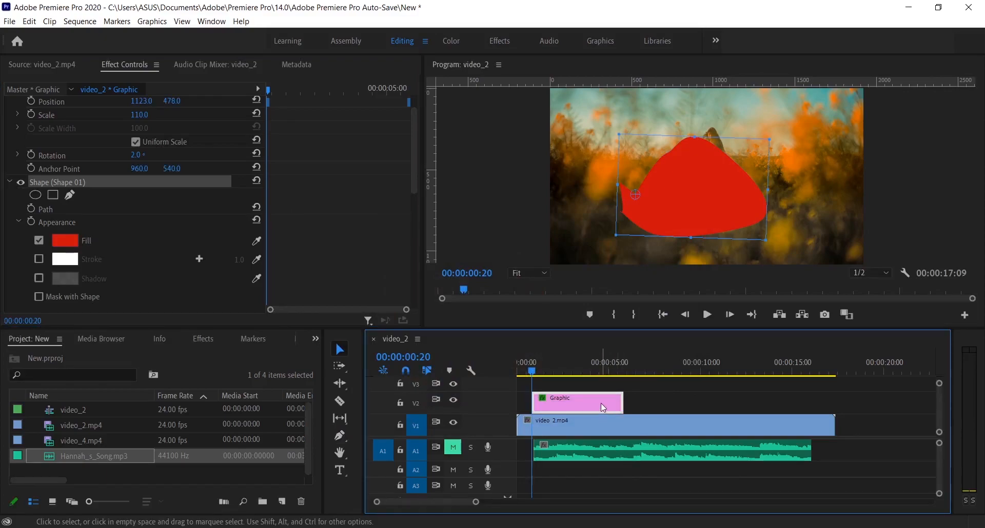
key("Delete")
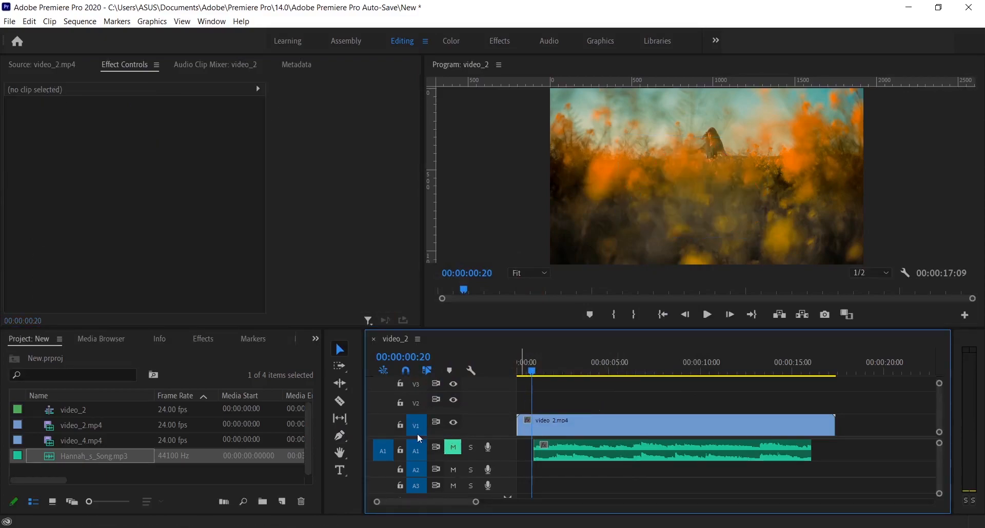
left_click(339, 435)
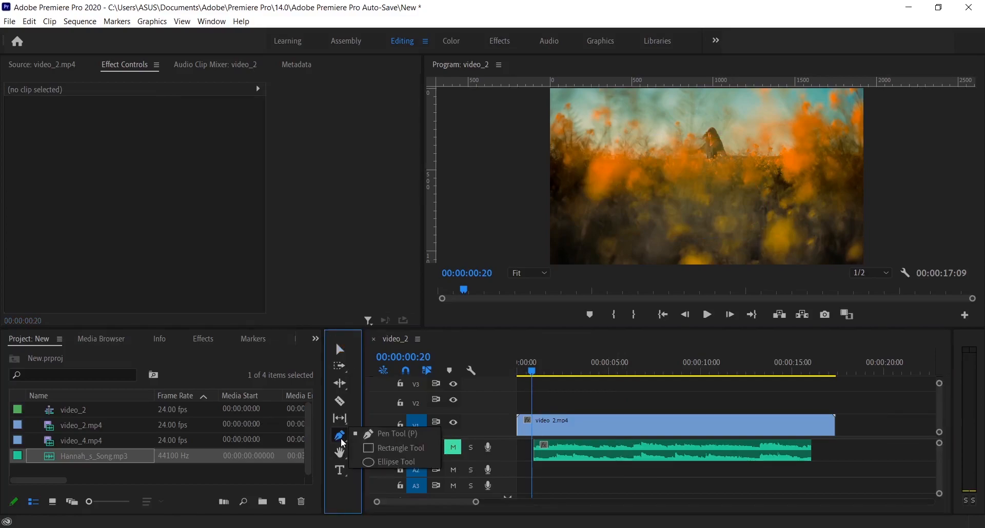
left_click(407, 449)
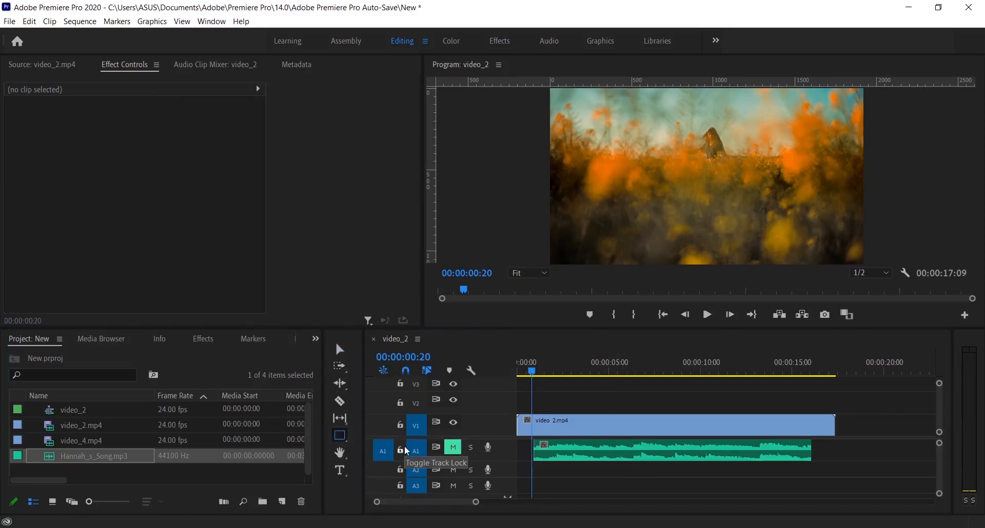
mouse_move(597, 143)
left_mouse_down()
mouse_move(626, 180)
mouse_move(714, 207)
mouse_move(701, 247)
mouse_move(676, 86)
mouse_move(700, 242)
mouse_move(730, 219)
mouse_move(715, 199)
mouse_move(821, 198)
mouse_move(848, 167)
mouse_move(897, 180)
left_mouse_up()
key("v")
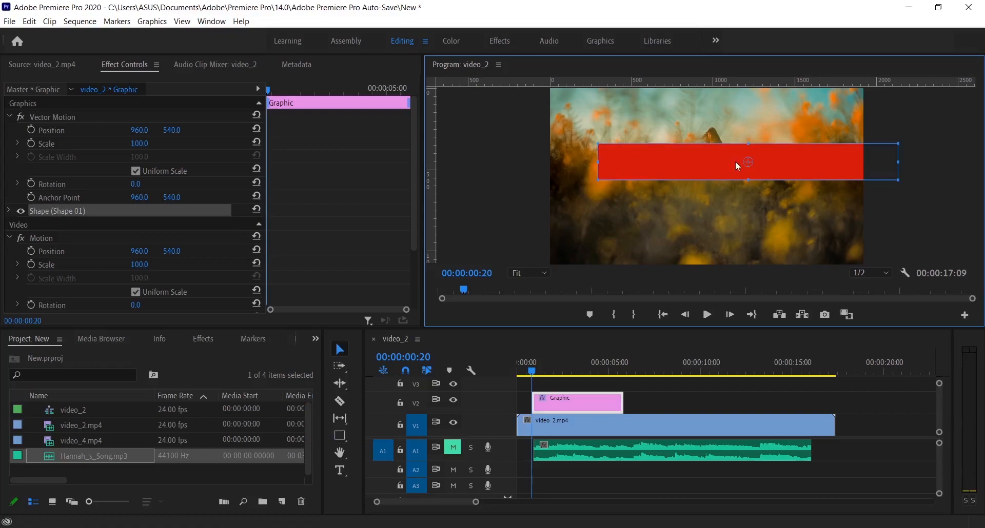
- Move the rectangle to the bottom of the video frame and resize it into a slimmer bar spanning the full width
left_click_drag(727, 161, 672, 242)
left_click_drag(845, 239, 866, 234)
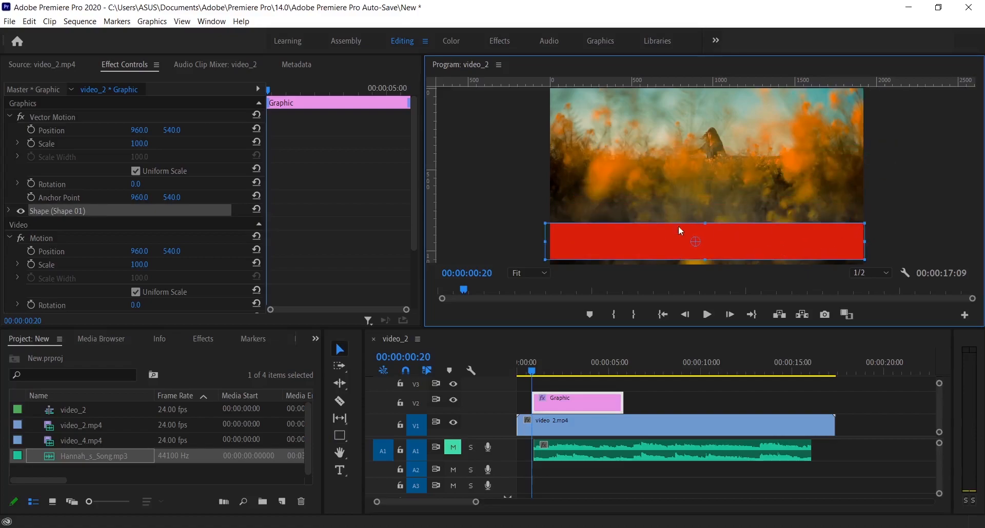
left_click_drag(707, 220, 706, 229)
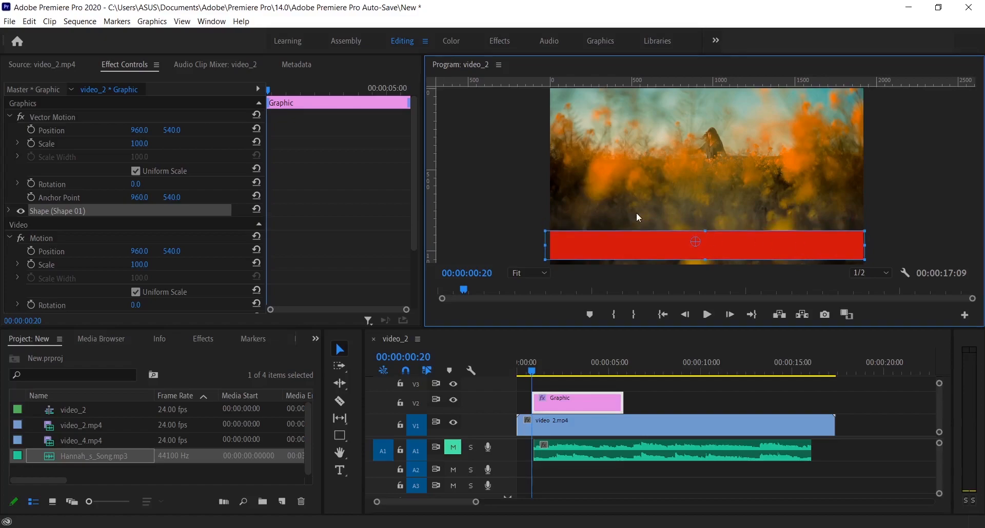
- Change the rectangle's fill to solid red E61A1A and enable its white stroke
left_click(119, 64)
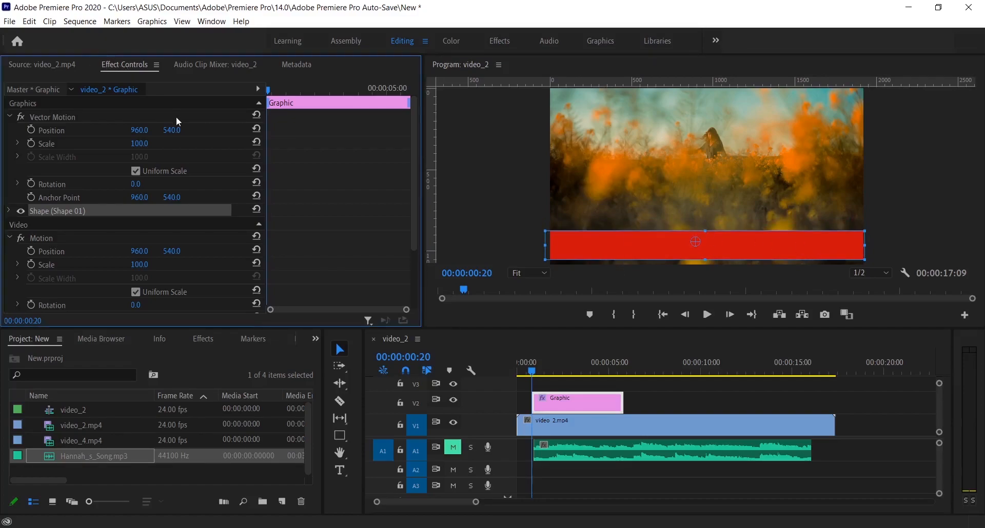
left_click(10, 211)
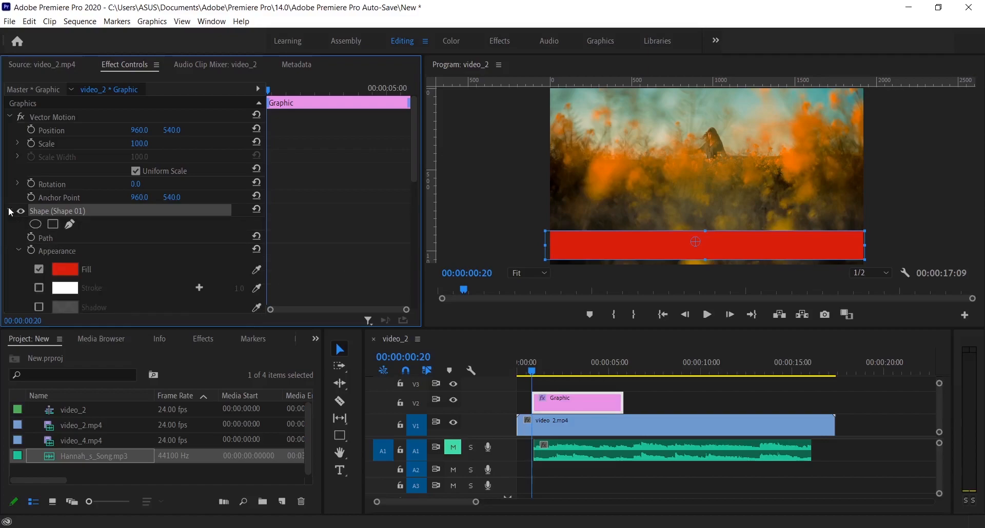
scroll(91, 224, "down", 2)
left_click(63, 229)
left_click_drag(483, 338, 525, 388)
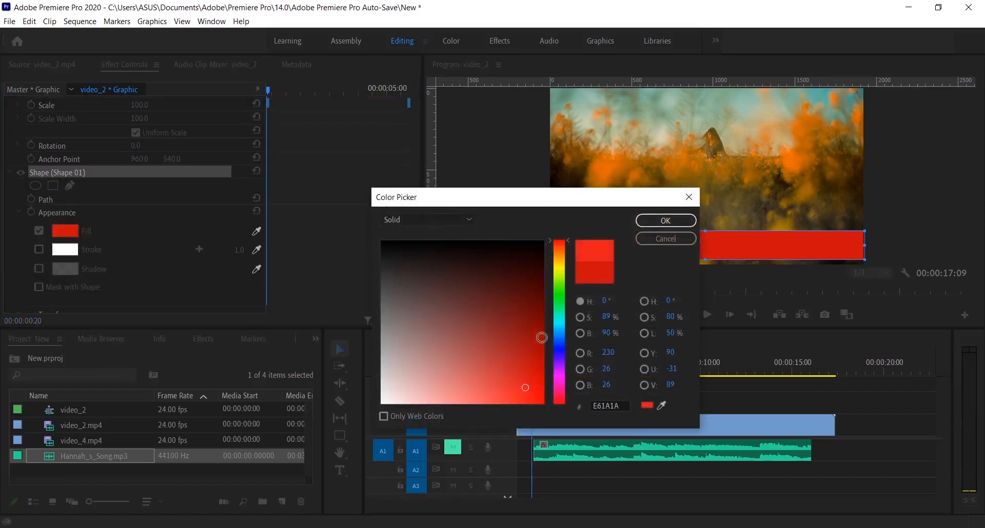
left_click(665, 221)
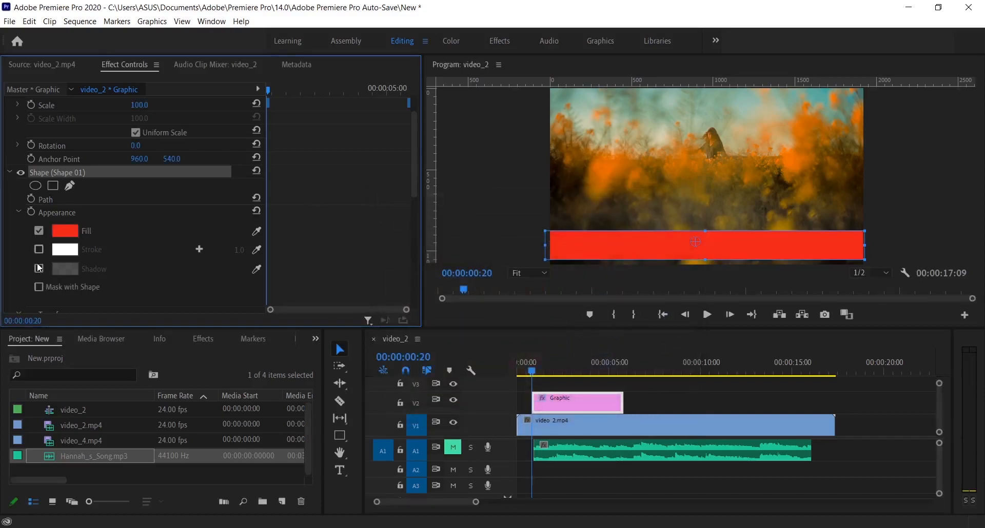
left_click(40, 250)
- Delete the rectangle's graphic clip from track V2
left_click(600, 418)
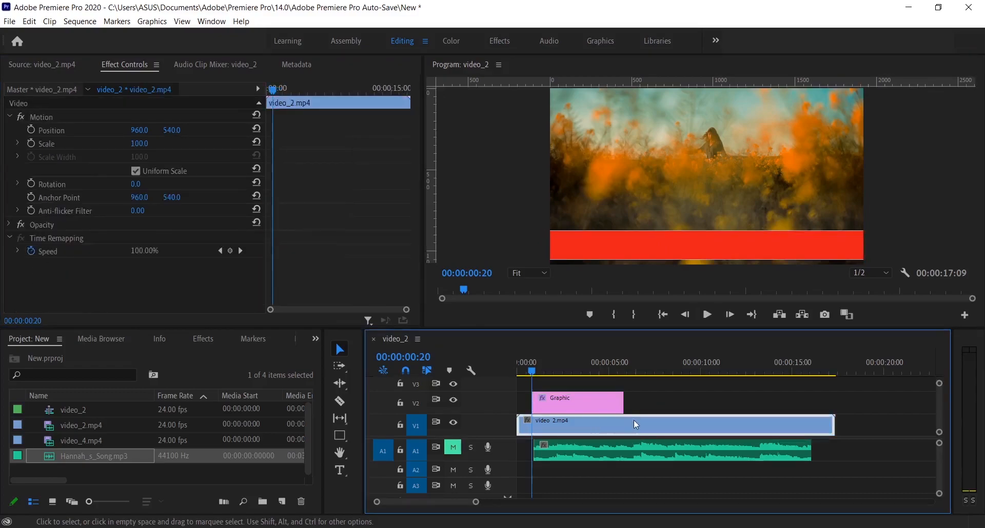
left_click(582, 403)
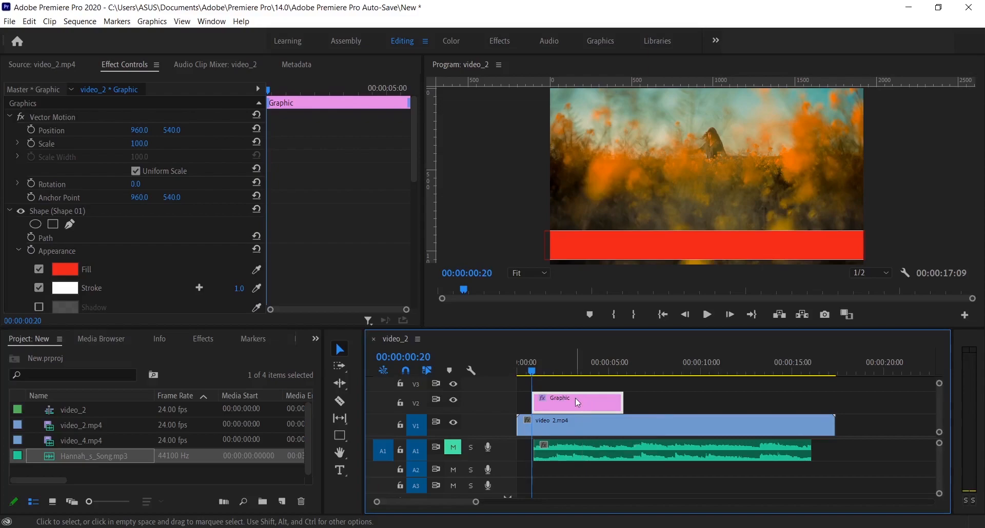
key("Delete")
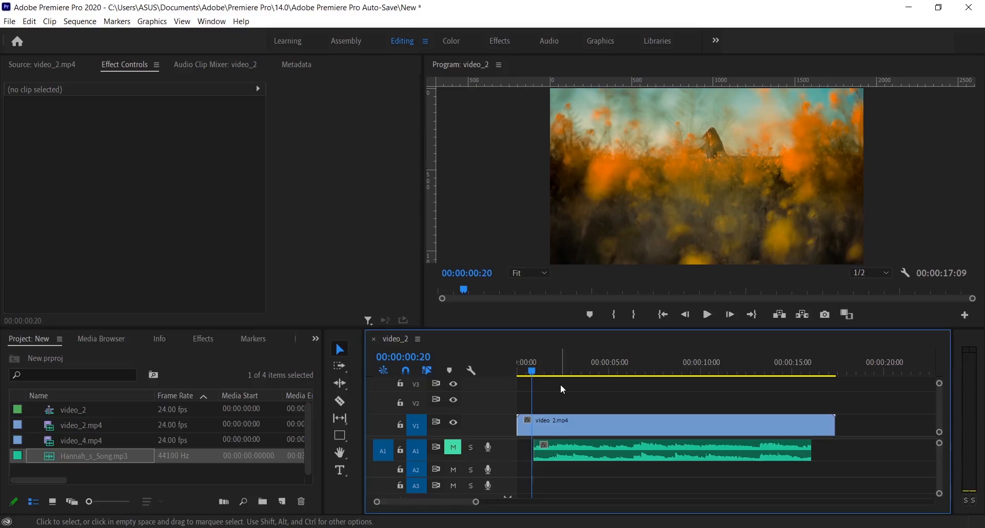
- Activate the Pen tool, enlarge the Video 1 and Audio 1 tracks, and check the timeline's Show Video Keyframes setting
key("p")
scroll(514, 428, "up", 5)
scroll(504, 449, "up", 4)
scroll(504, 451, "up", 2)
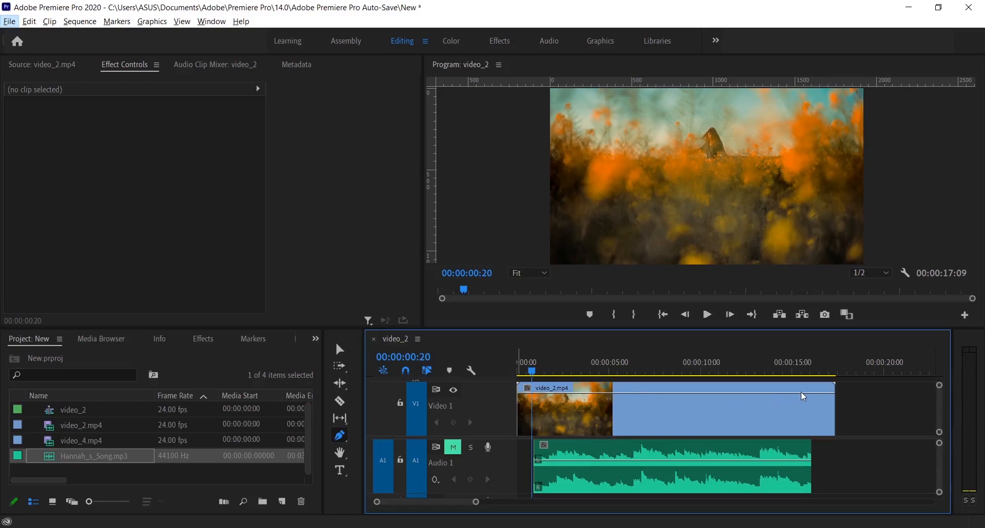
left_click(471, 373)
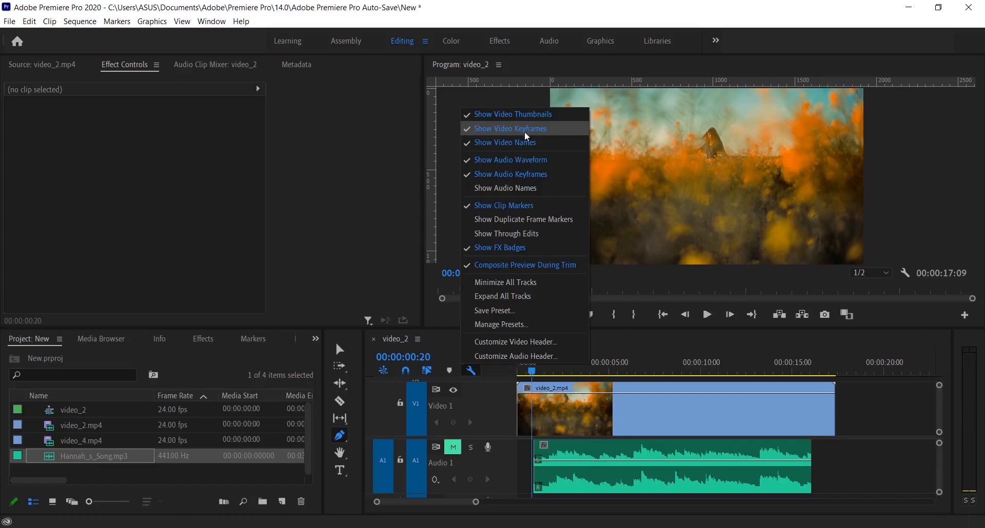
left_click(470, 372)
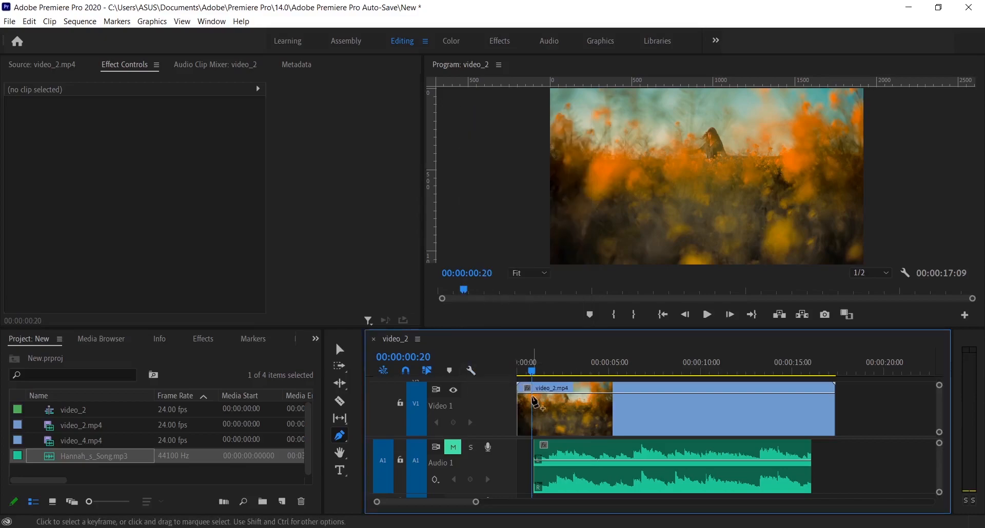
- Add an opacity keyframe to the video_2.mp4 clip at about 6 seconds, undoing the trial reductions of its opacity
left_click_drag(631, 395, 640, 412)
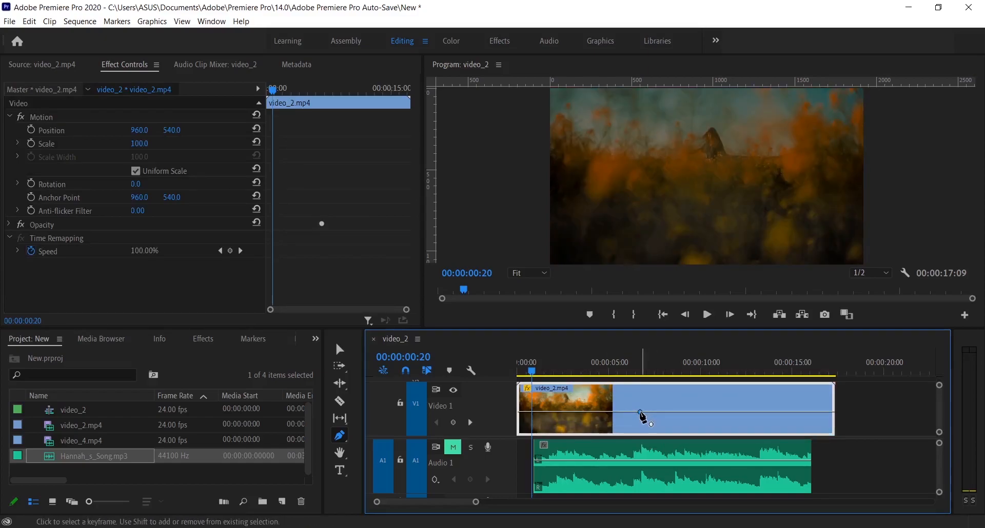
mouse_move(640, 412)
left_mouse_down()
mouse_move(644, 396)
mouse_move(640, 416)
left_mouse_up()
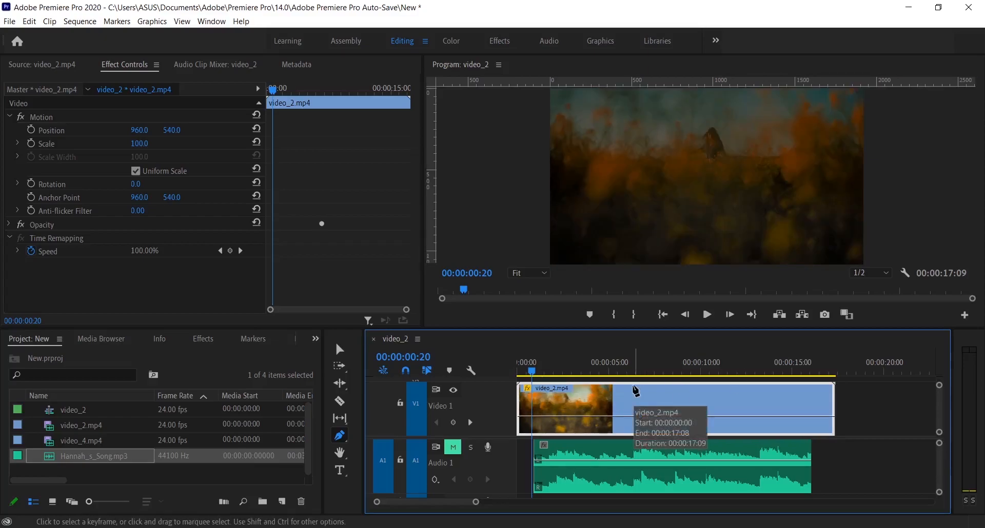
key("ctrl+z")
key("ctrl+z")
key("ctrl+z")
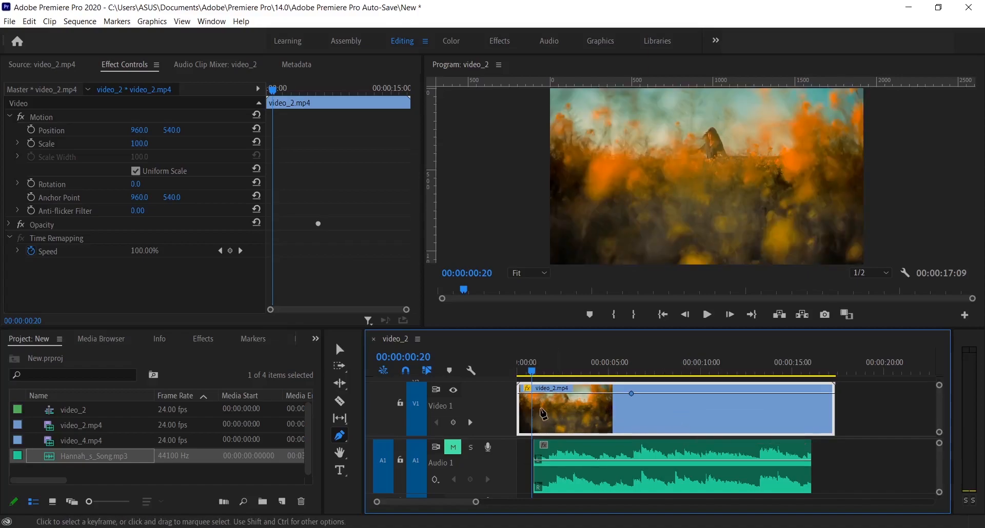
- Place only the video of video_4.mp4 on track V2 above video_2.mp4, starting shortly after the sequence begins
scroll(512, 400, "down", 2)
scroll(514, 460, "down", 3)
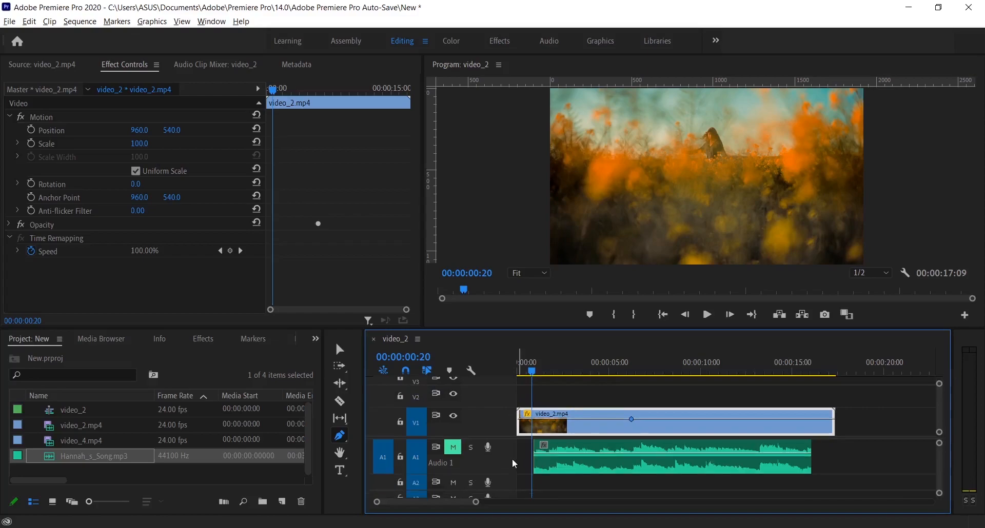
double_click(96, 441)
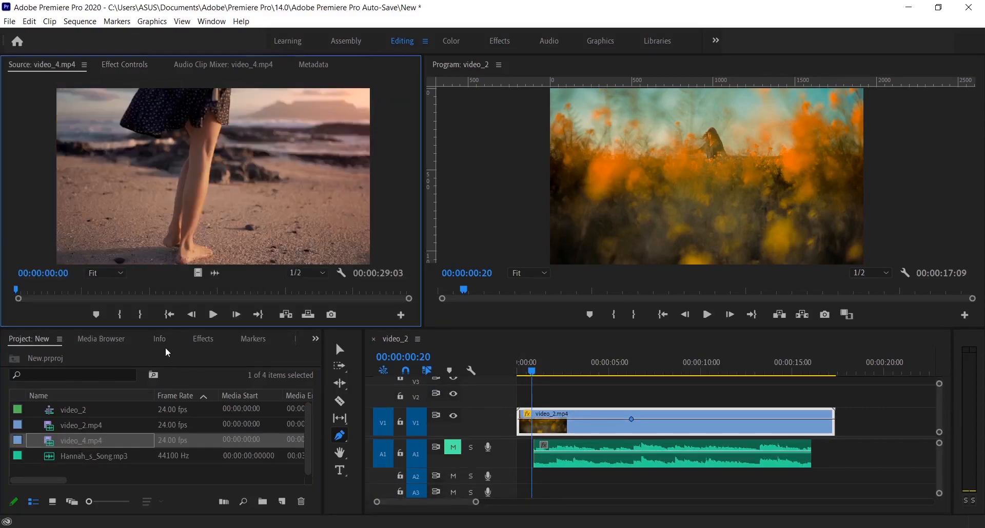
left_click_drag(197, 273, 536, 398)
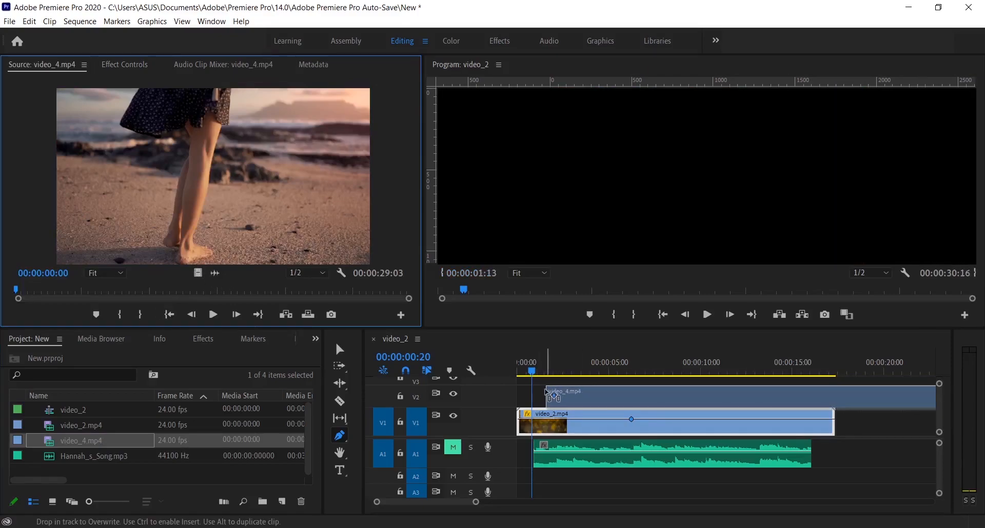
key("minus")
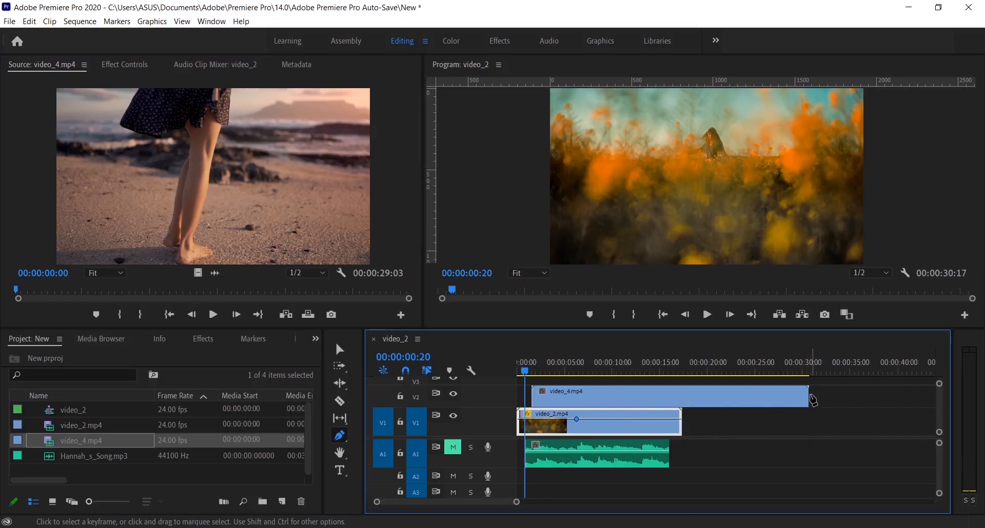
- Trim and position video_4.mp4 to span about 3 to 12 seconds over video_2.mp4, and enlarge the Video 2 track and timeline
key("v")
left_click_drag(790, 396, 599, 398)
scroll(562, 398, "up", 3)
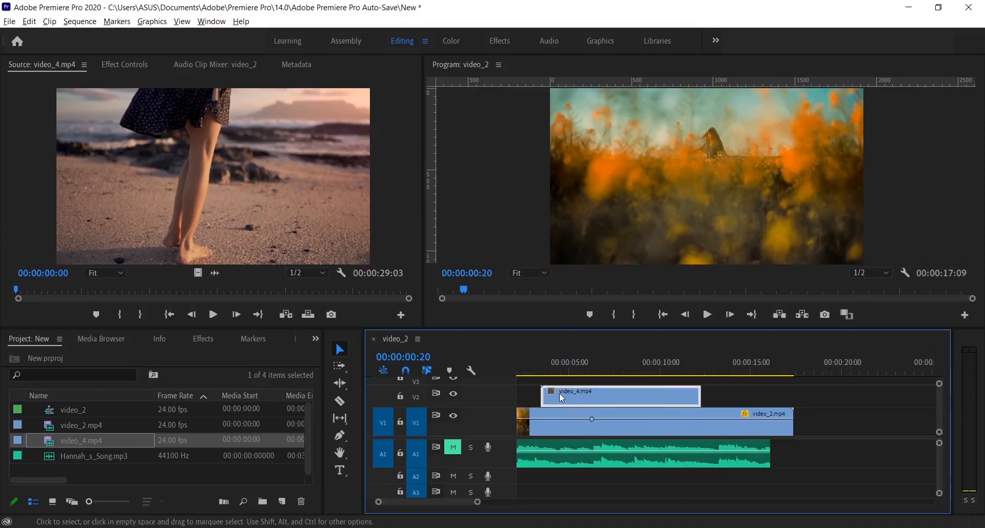
double_click(505, 398)
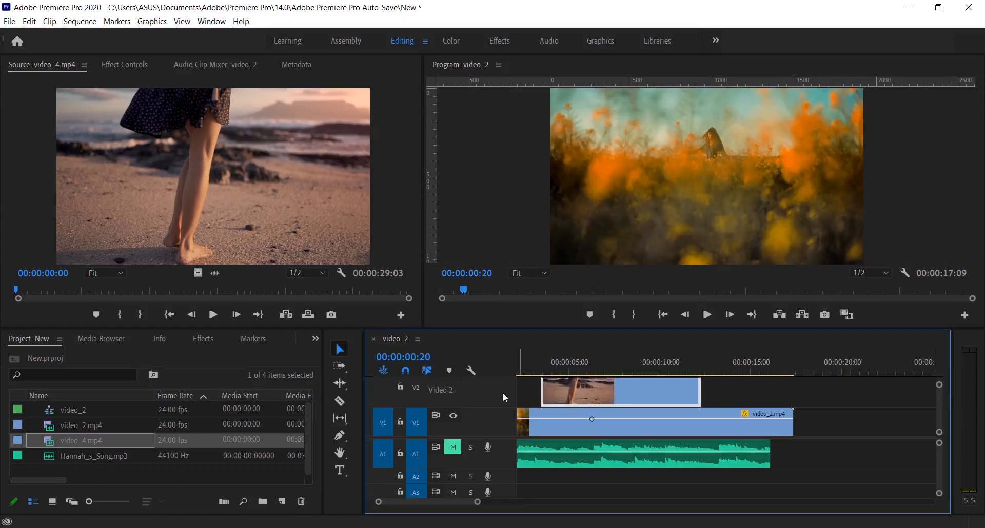
left_click_drag(582, 328, 574, 283)
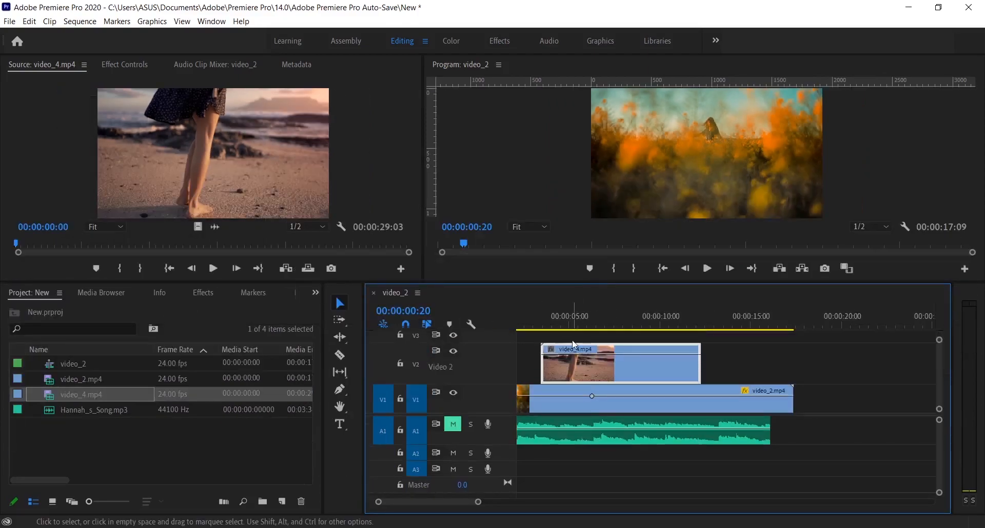
- Play the sequence to examine the cuts into and out of the video_4.mp4 clip
key("space")
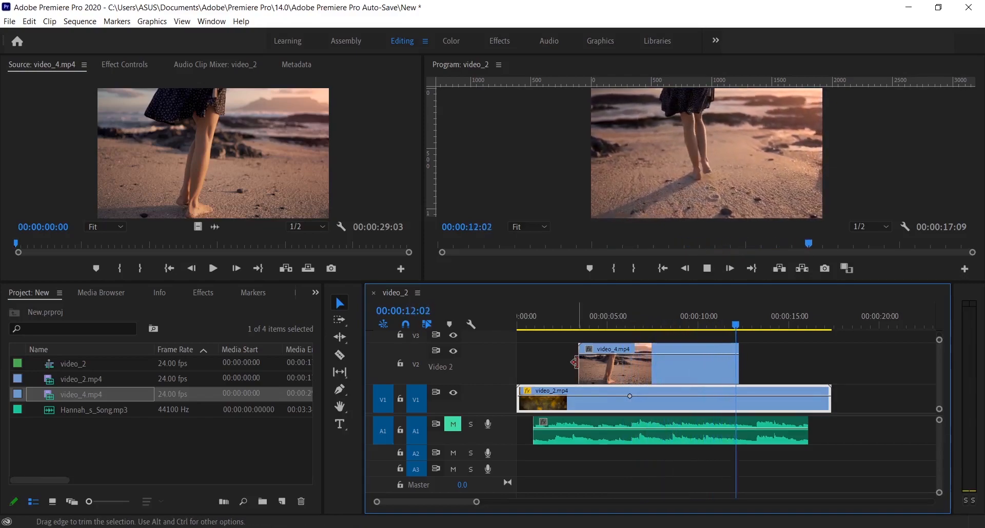
left_click(570, 325)
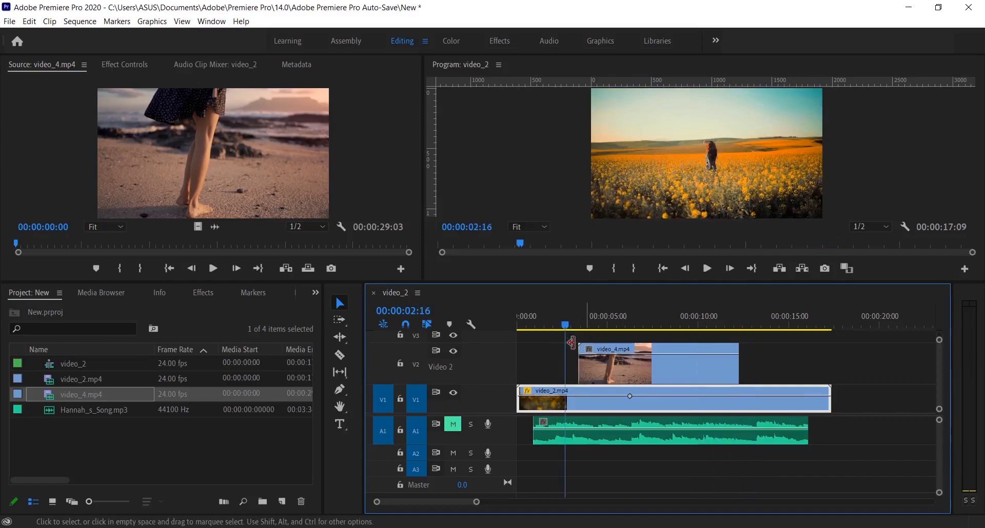
key("space")
- Create a fade-in of about one second at the start of video_4.mp4 using Pen tool opacity keyframes, and preview the transition
key("p")
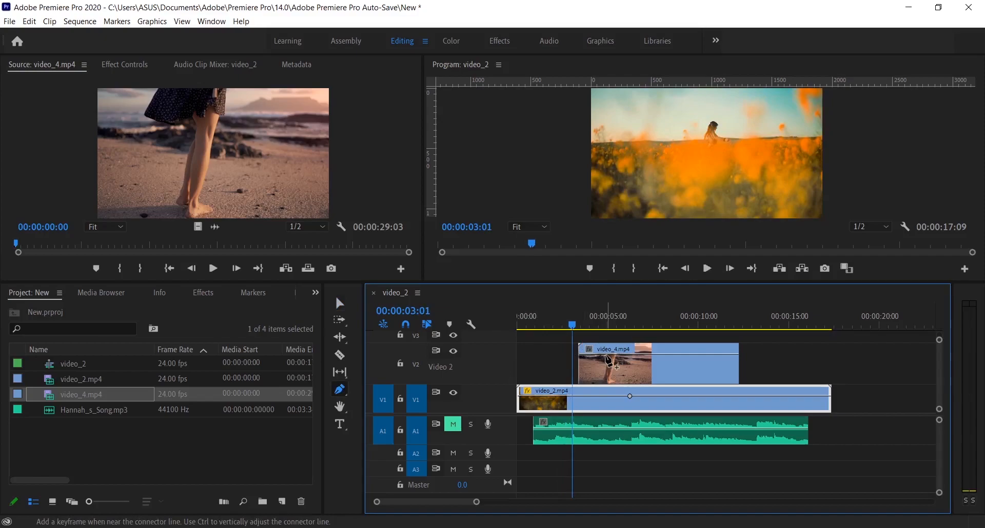
left_click(605, 360)
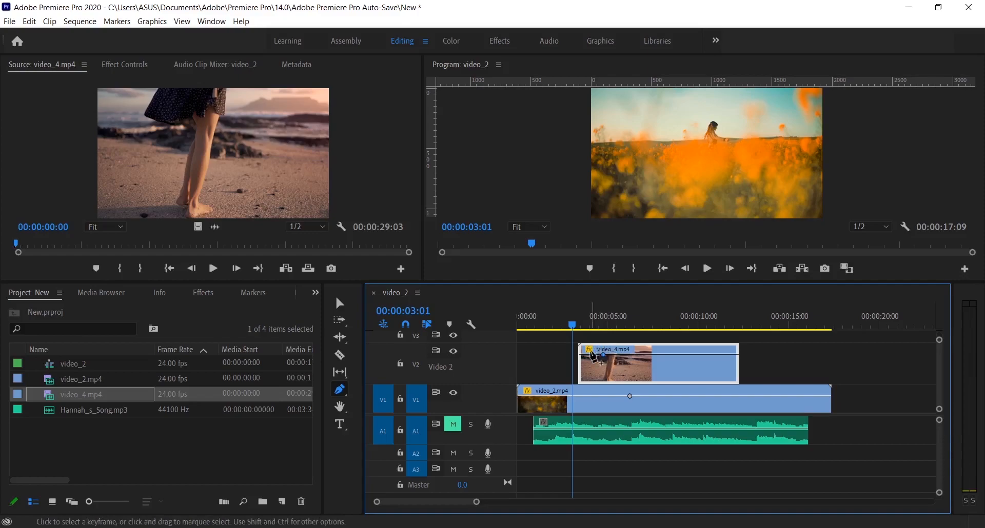
left_click_drag(580, 354, 580, 382)
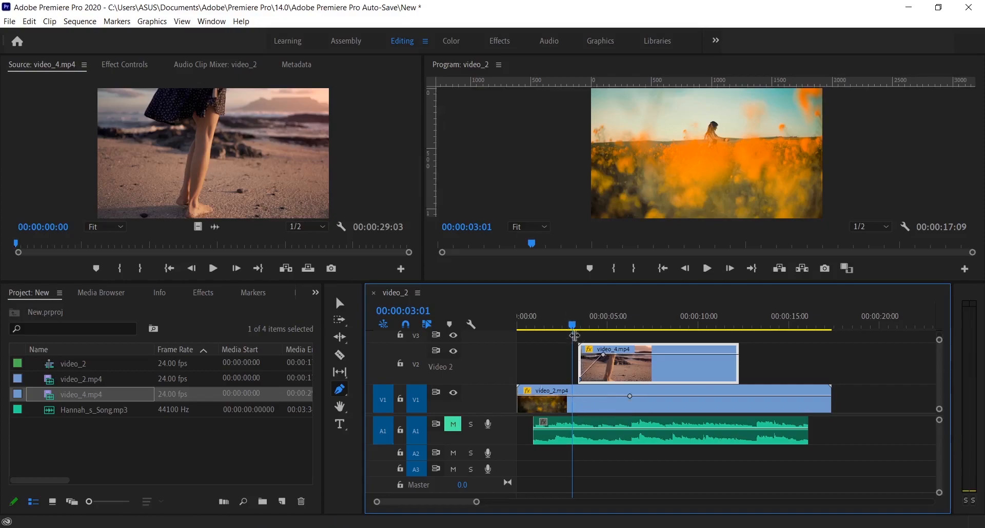
left_click(565, 326)
key("space")
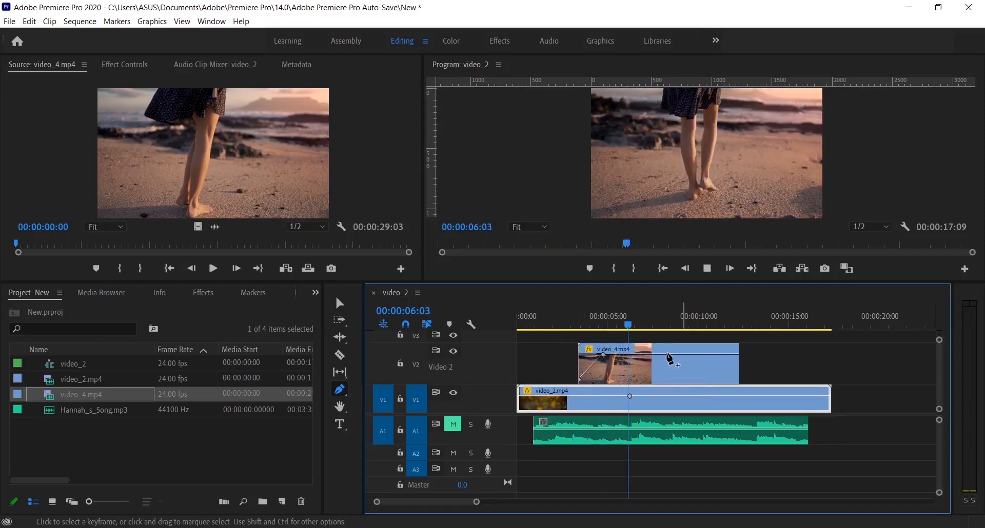
left_click(551, 323)
key("space")
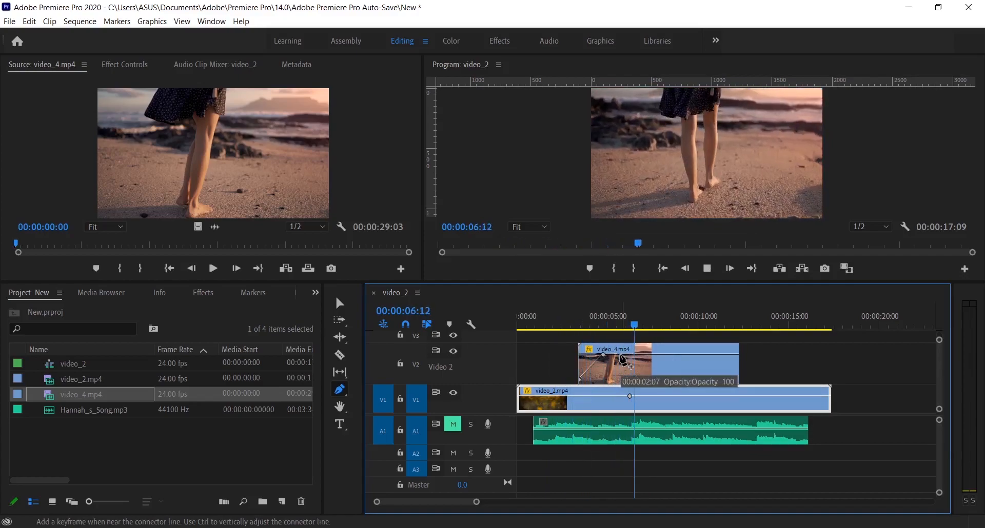
key("space")
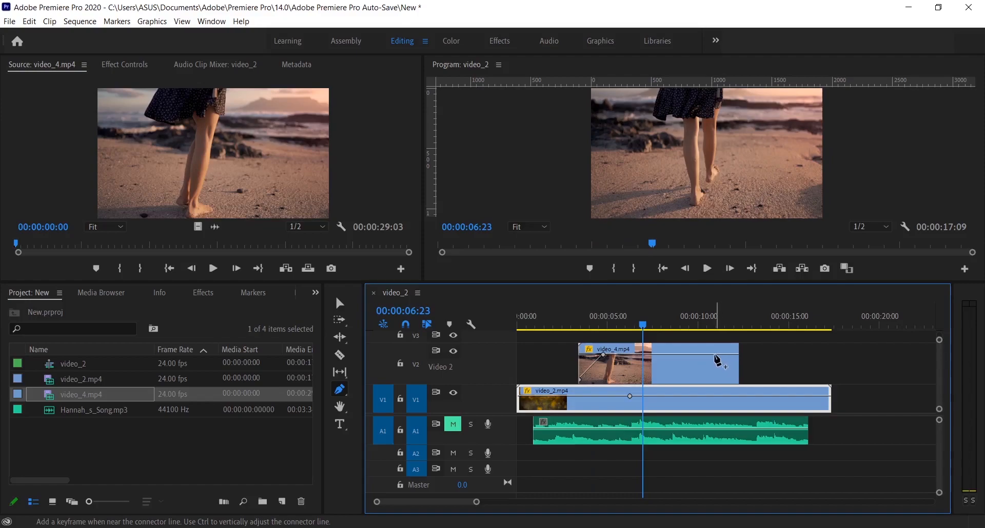
- Create a fade-out over about the last second of video_4.mp4 with opacity keyframes, and preview the transition back to video_2.mp4
left_click(715, 355)
left_click_drag(738, 355, 739, 382)
key("space")
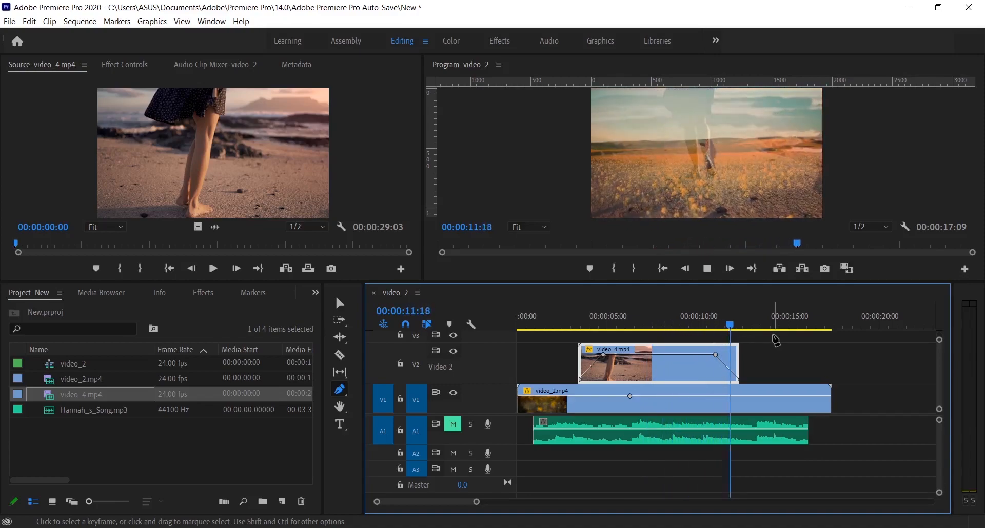
left_click(706, 324)
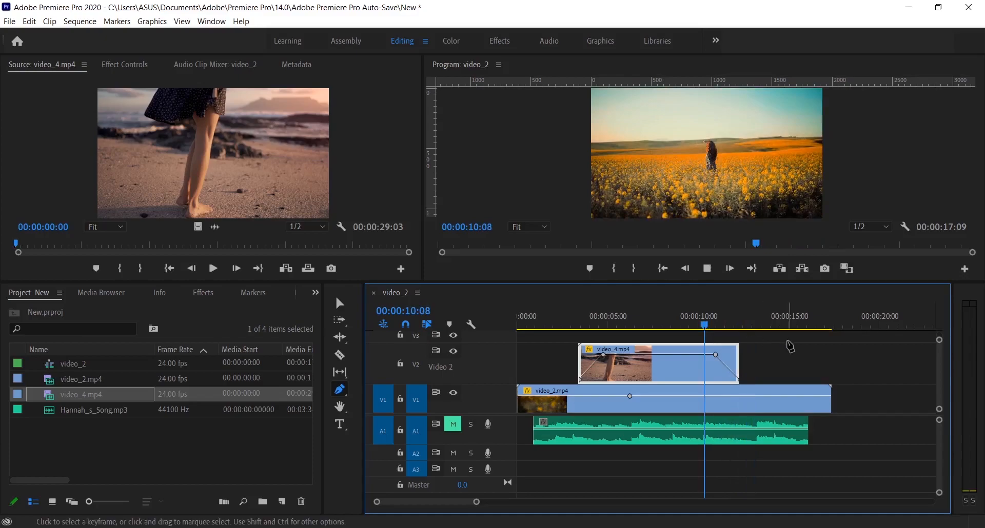
key("space")
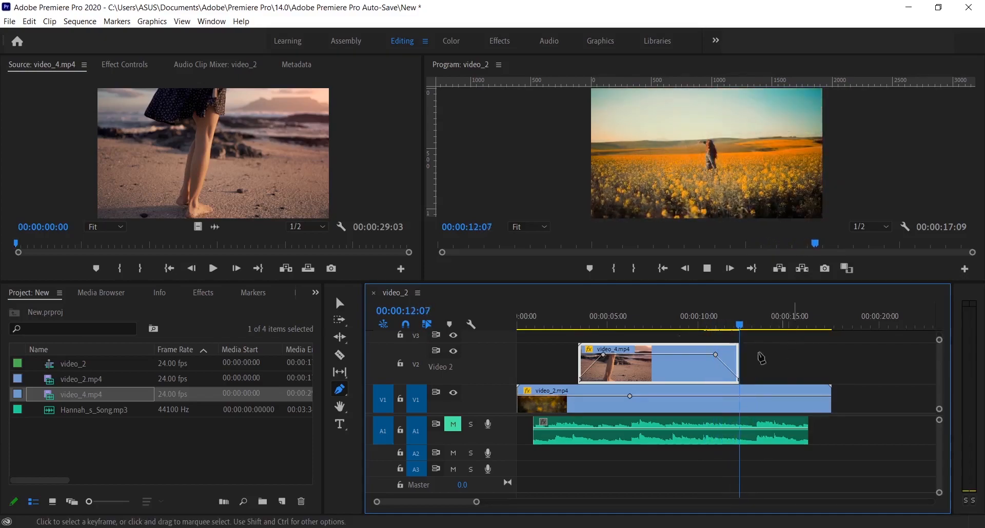
key("space")
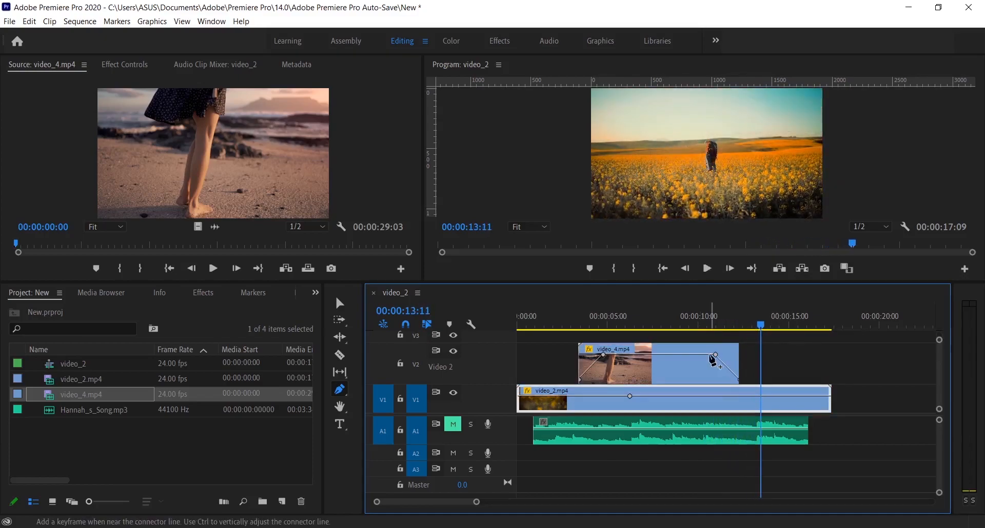
mouse_move(715, 356)
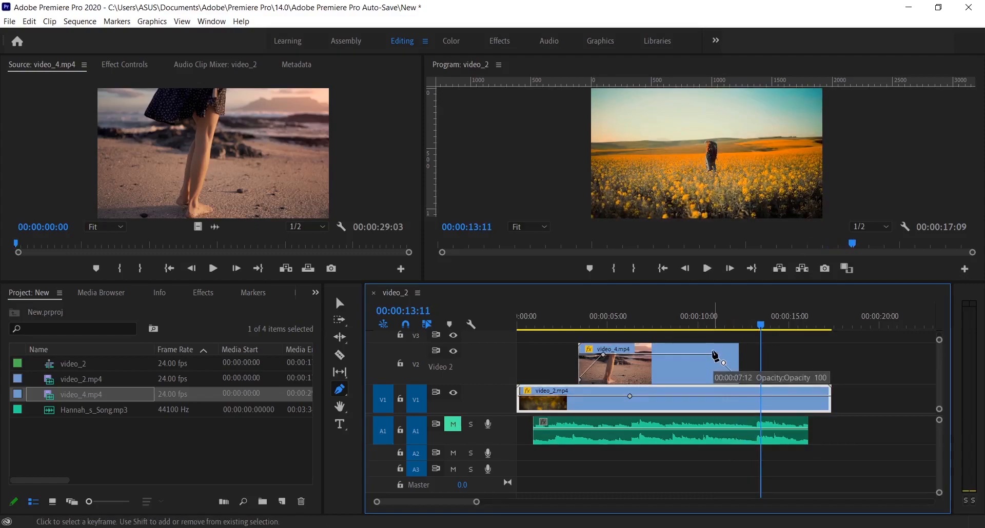
- Unmute the Audio 1 track and play the sequence from the beginning with its music
left_click(452, 430)
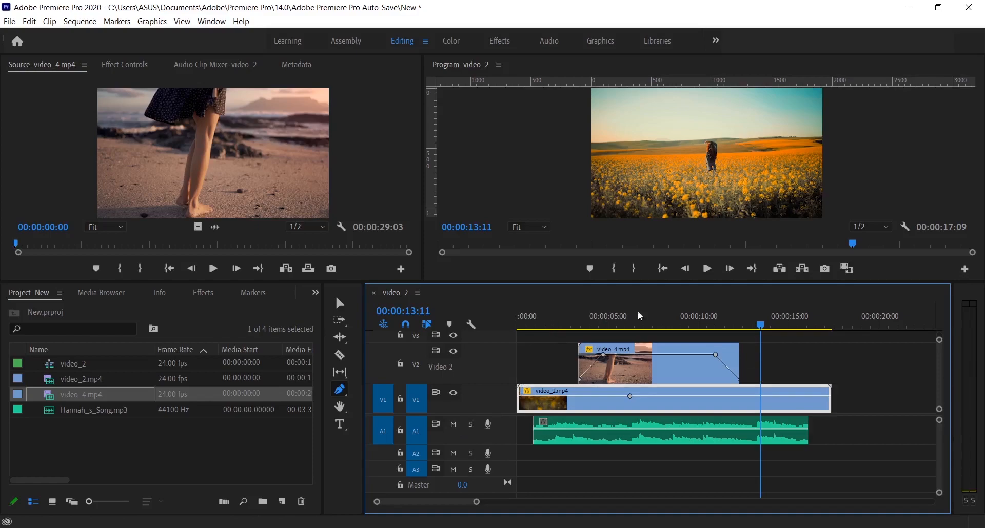
left_click_drag(764, 330, 472, 339)
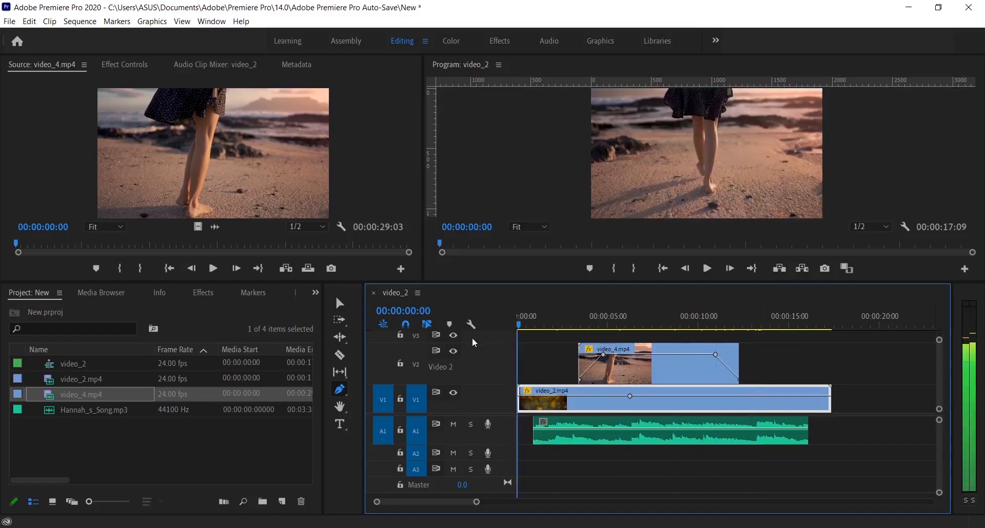
key("space")
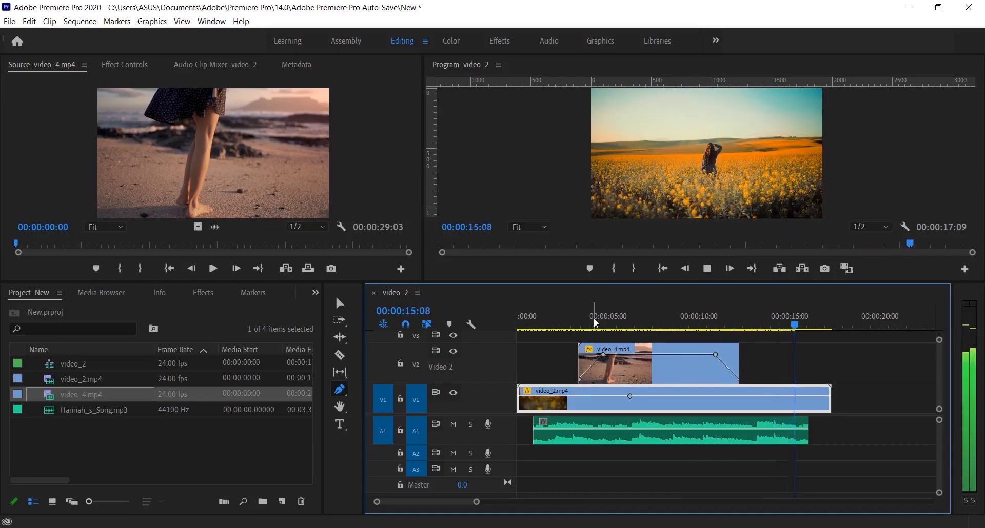
key("space")
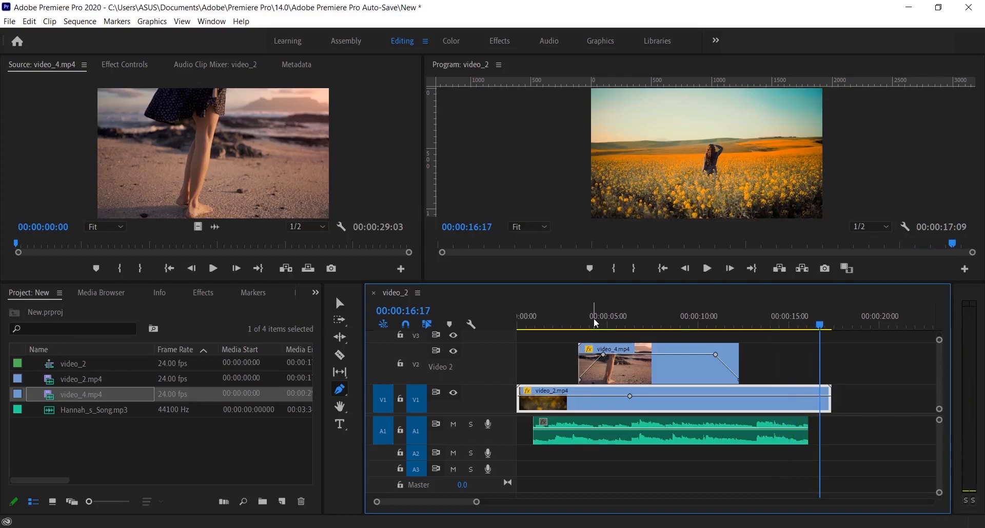
- Enlarge Audio 1 and add volume keyframes fading the music in over its opening seconds and out to -∞ dB from about 14 seconds
double_click(502, 437)
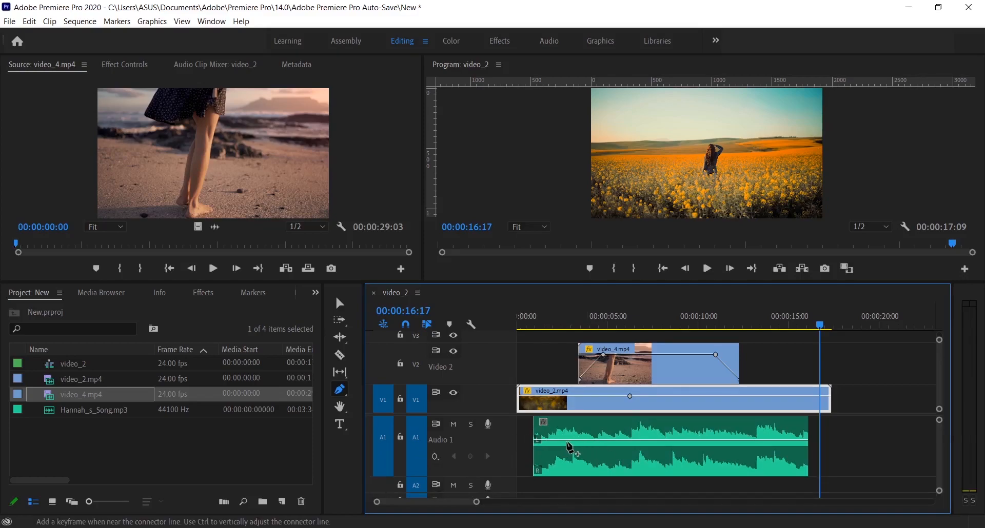
left_click(578, 440)
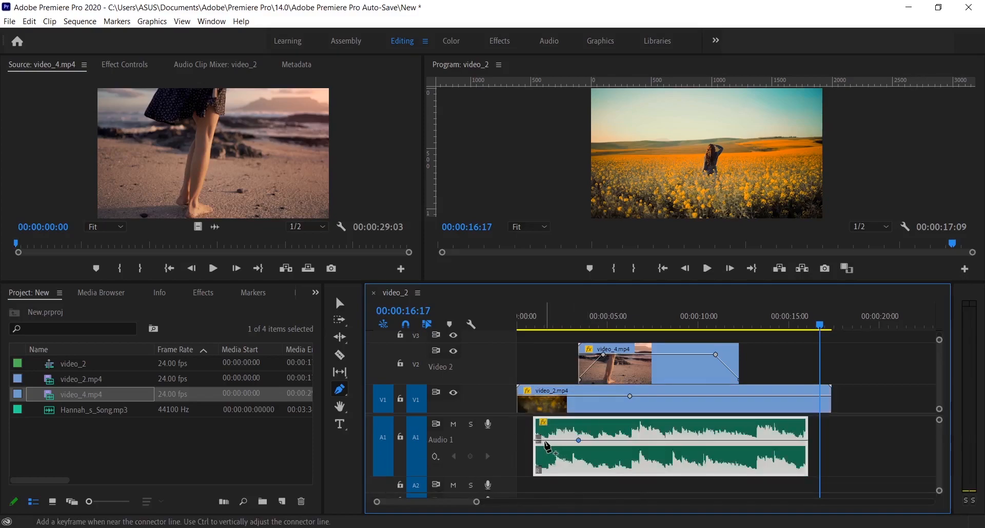
left_click_drag(536, 441, 537, 470)
left_click(776, 440)
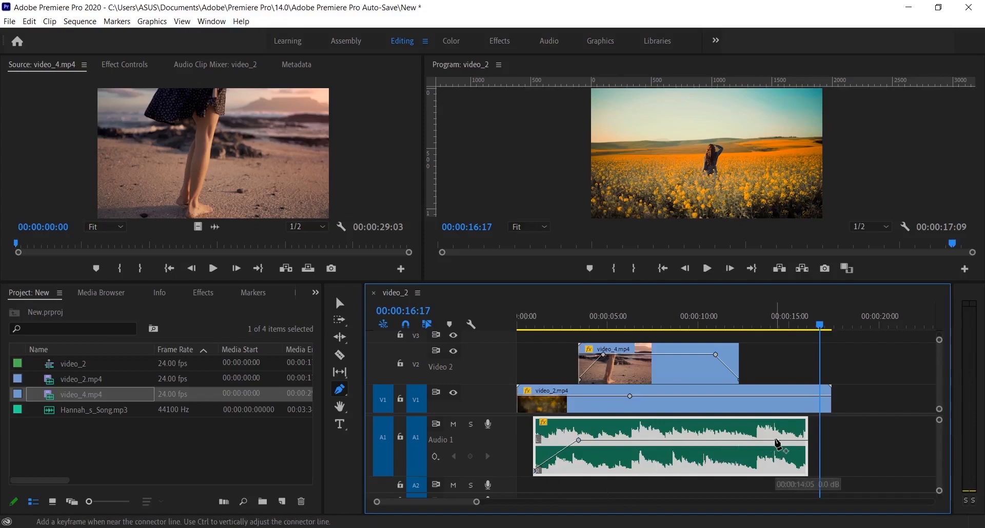
left_click_drag(809, 441, 807, 471)
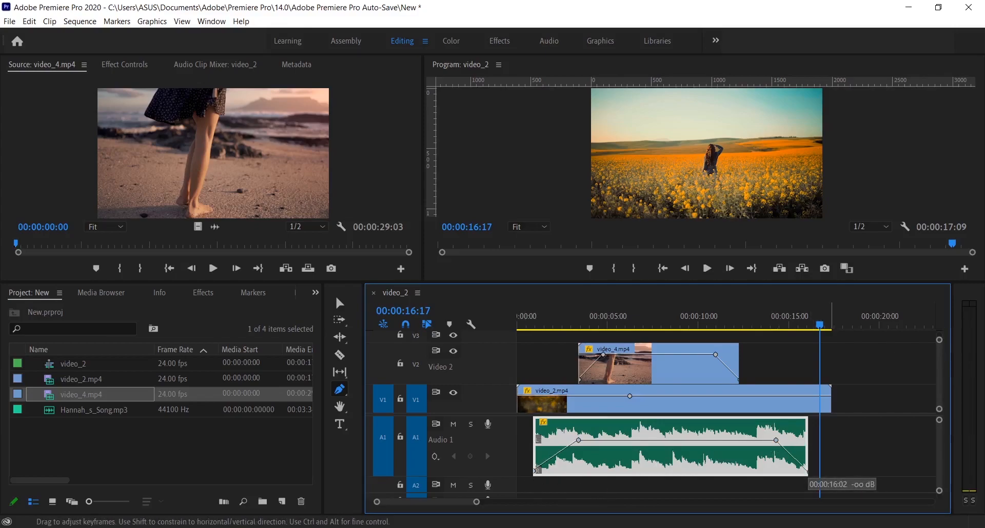
- Play the sequence from the beginning to check the music's fade-in and fade-out alongside the video fades
left_click(525, 321)
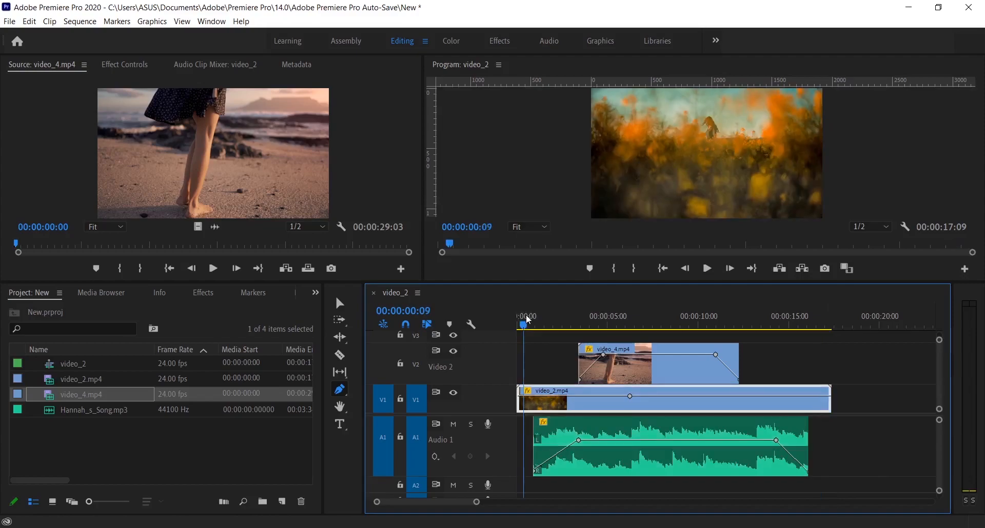
key("space")
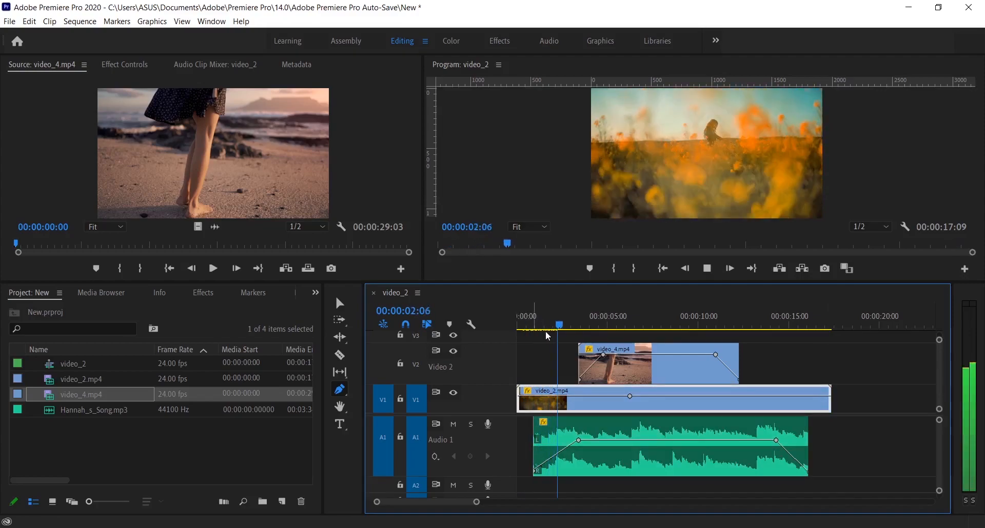
left_click(517, 322)
key("space")
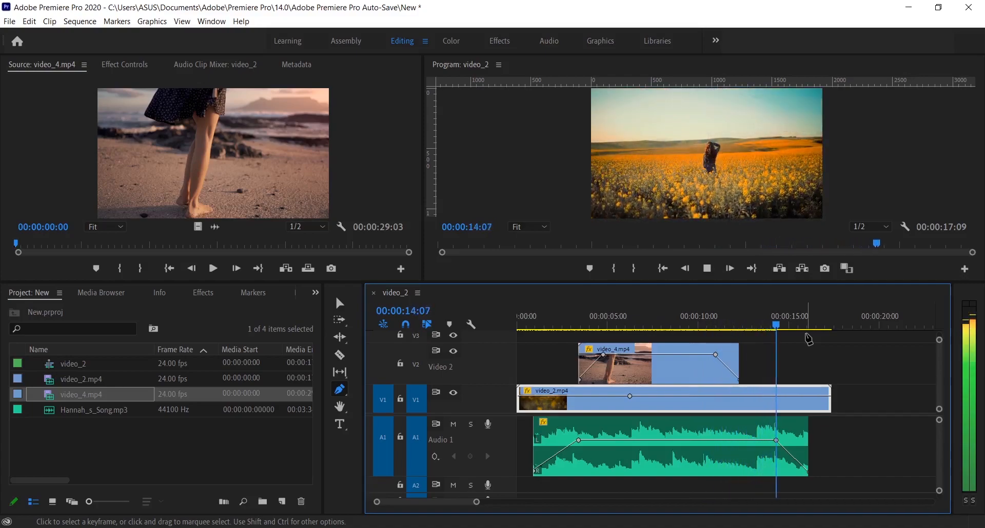
key("space")
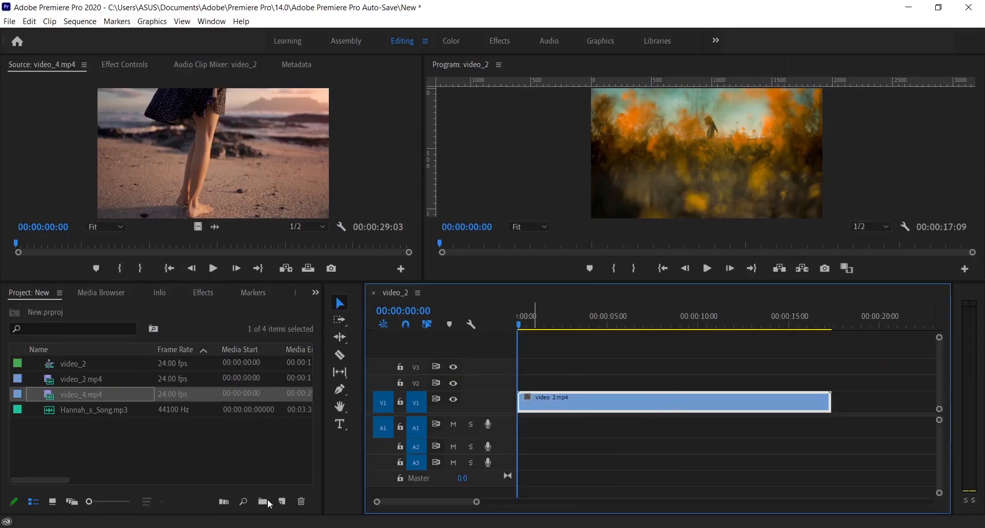
- Add the title "TRAVEL" near the middle of the video_2.mp4 frame with the Type tool and open its Effect Controls
left_click(338, 428)
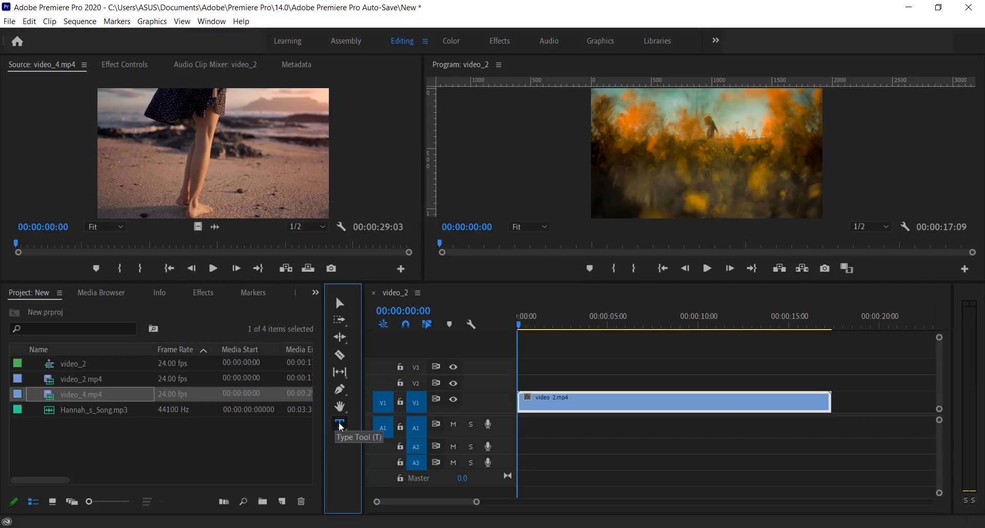
left_click(673, 165)
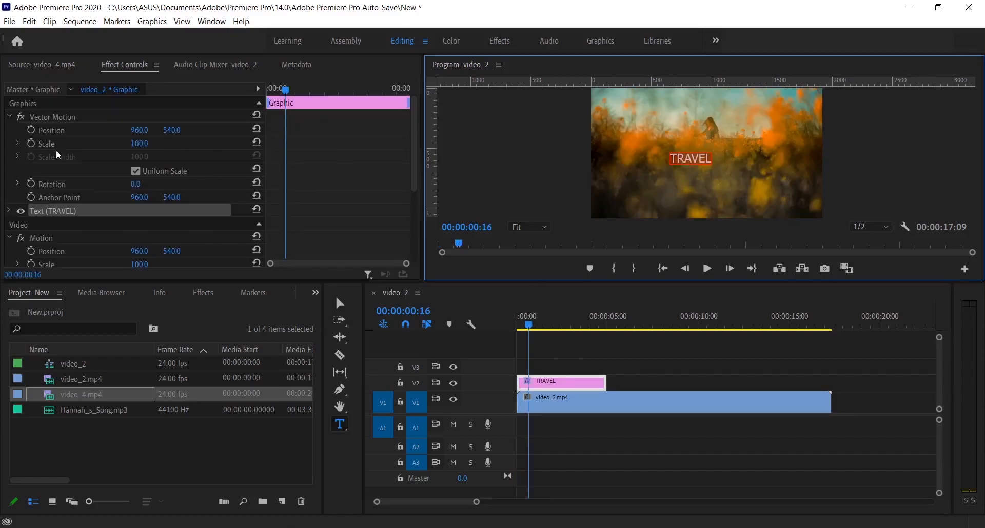
left_click(150, 66)
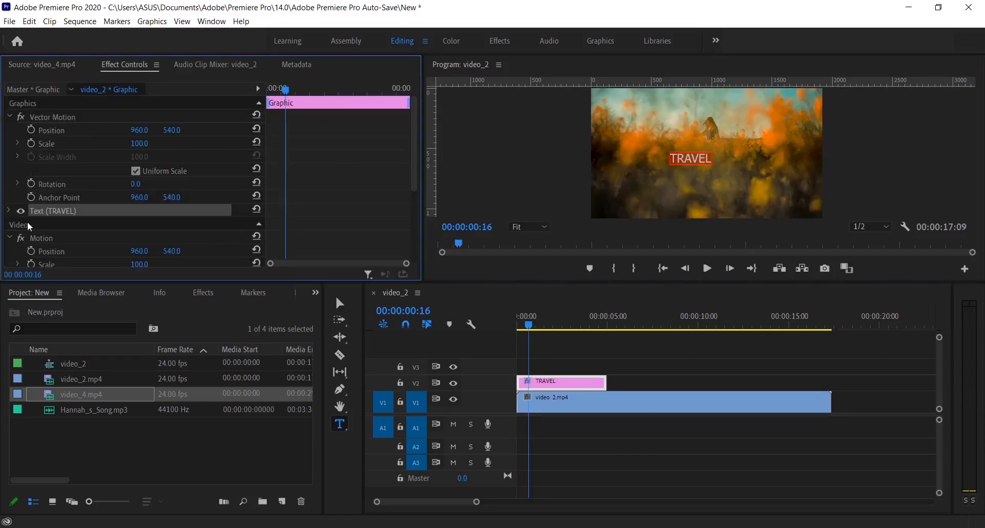
- Set the TRAVEL text's font to Gilroy-Bold and its size to 269
left_click(10, 211)
scroll(76, 215, "down", 1)
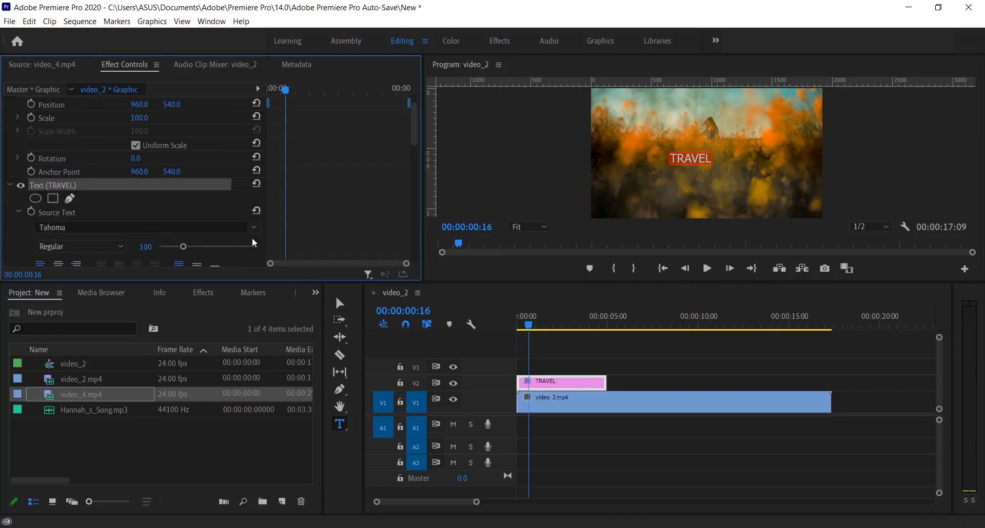
left_click(177, 226)
type("gil")
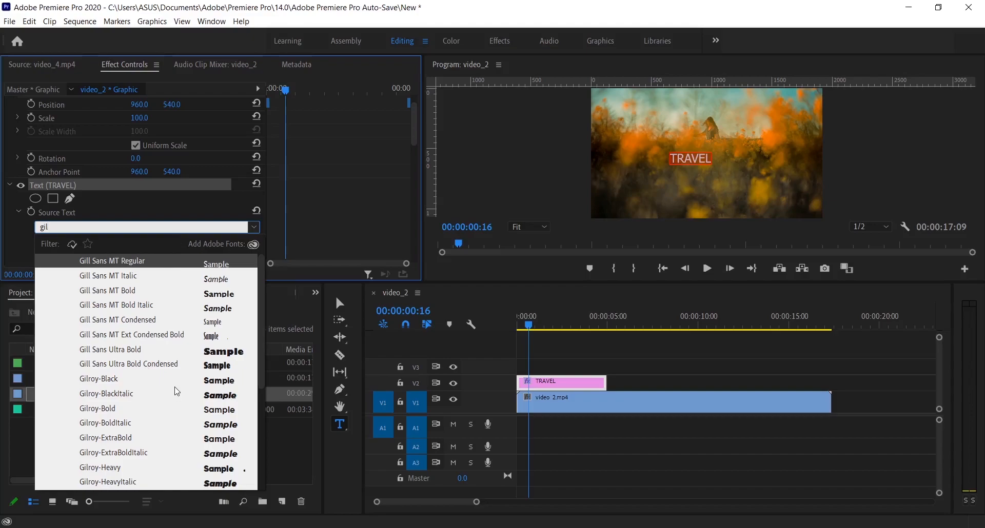
left_click(152, 409)
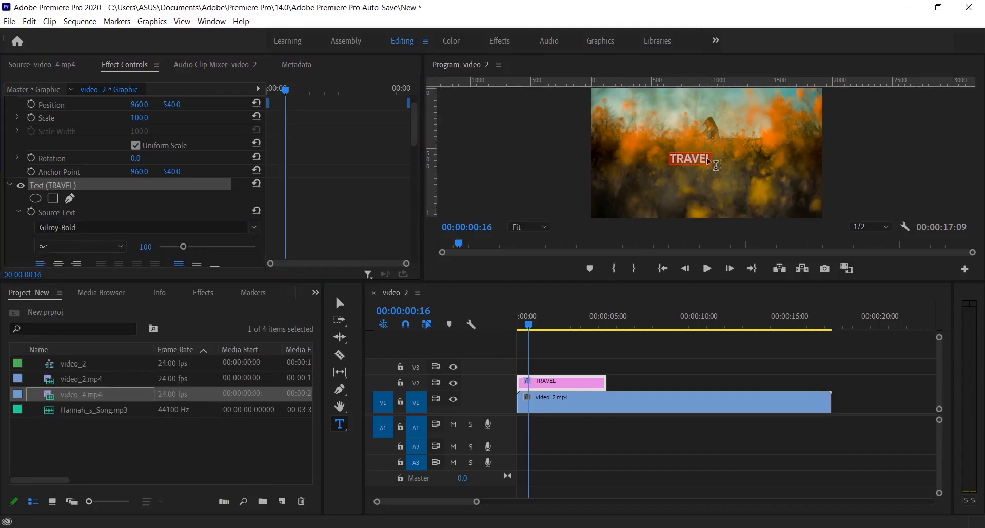
scroll(168, 200, "down", 2)
left_click_drag(178, 194, 220, 199)
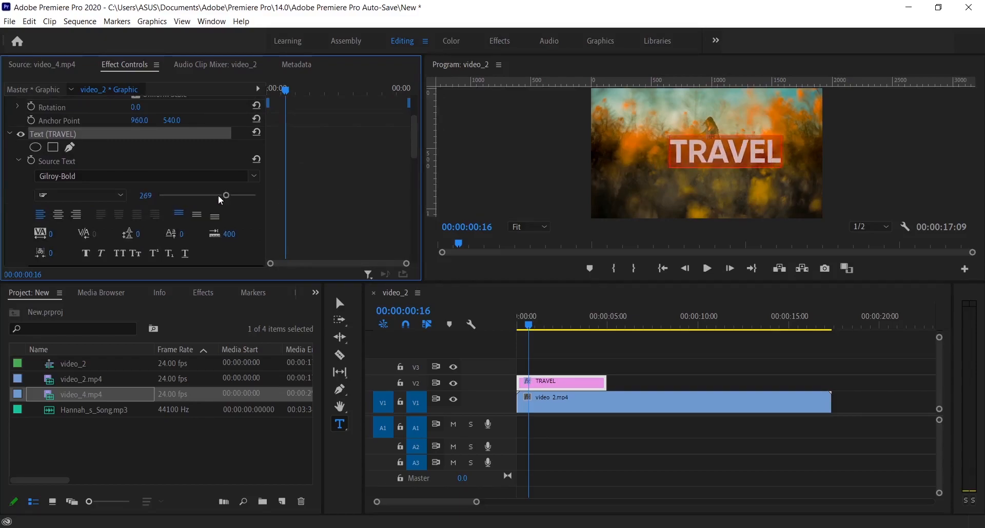
- Try centre and right alignment on the TRAVEL text, return it to left-aligned, and set its tracking to 208
left_click(61, 217)
left_click(77, 216)
left_click(34, 218)
left_click_drag(50, 234, 156, 234)
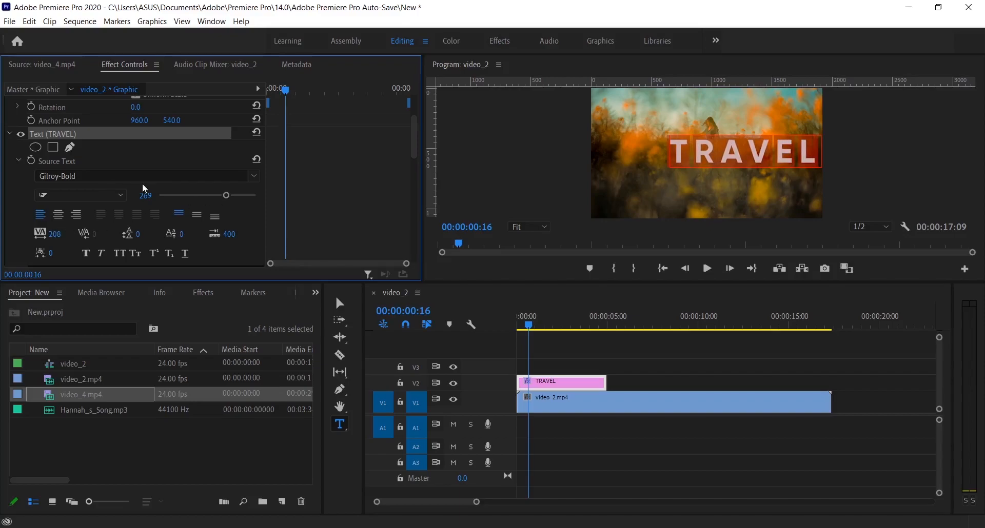
- Centre the title in the frame by setting its Vector Motion position to 717.0, 557.0
scroll(230, 142, "up", 1)
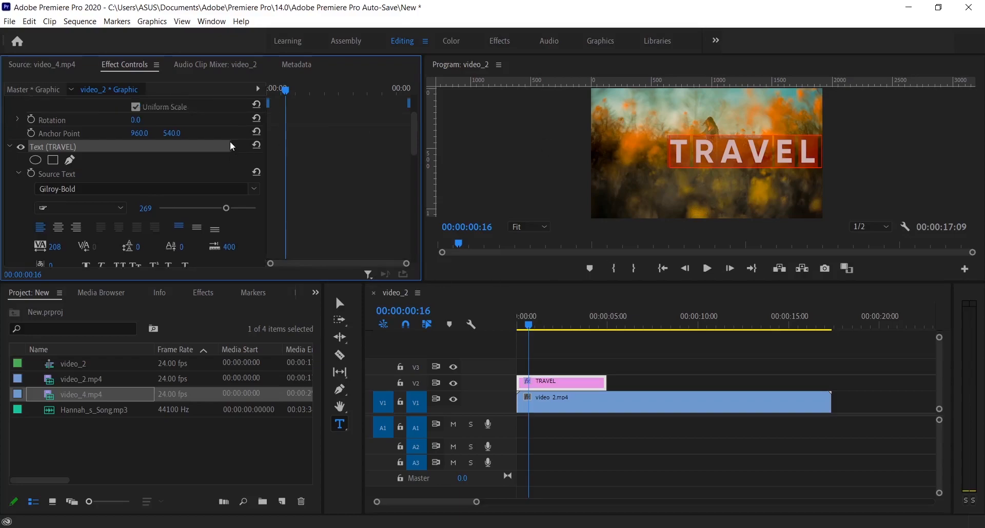
scroll(225, 148, "up", 5)
left_click_drag(172, 131, 14, 130)
- Set the TRAVEL text's fill colour to bright red
scroll(160, 186, "down", 5)
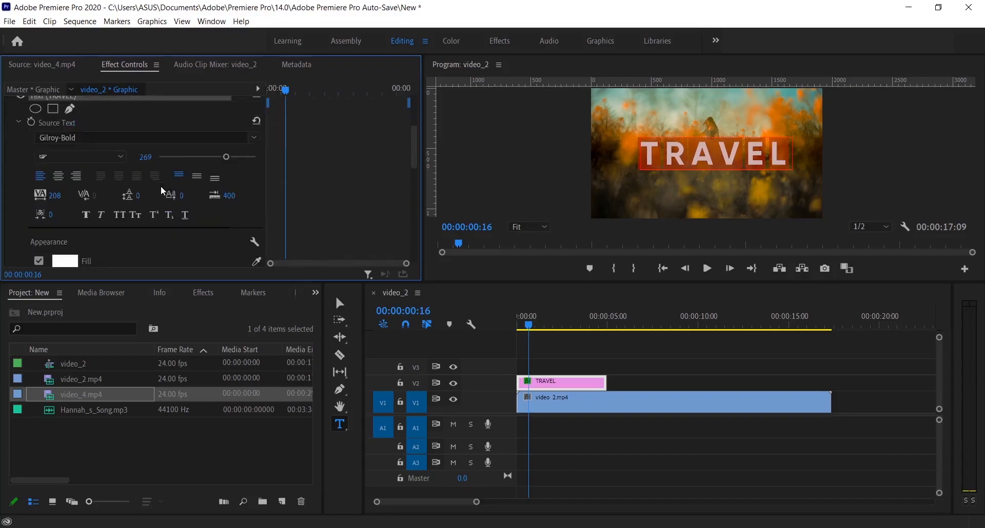
scroll(38, 191, "down", 3)
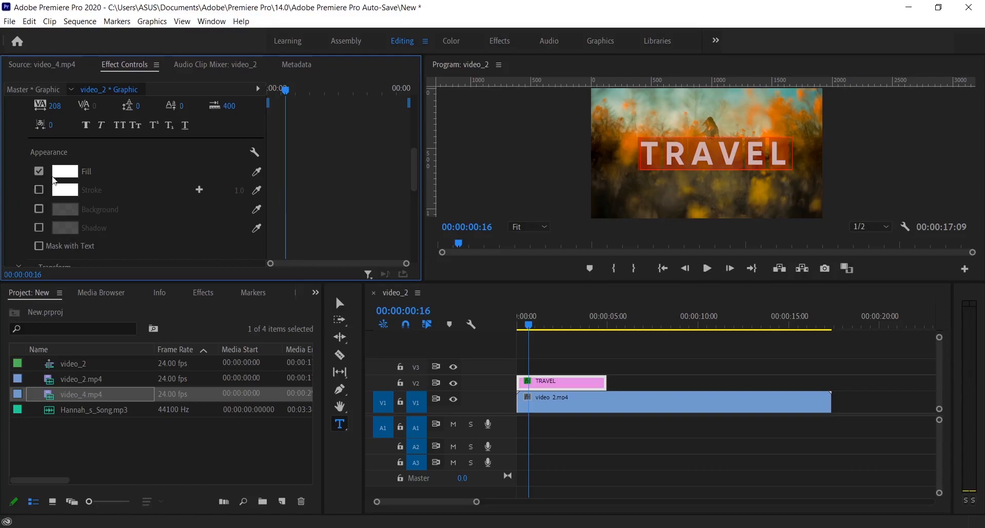
left_click(66, 171)
left_click_drag(498, 303, 444, 232)
left_click_drag(438, 335, 432, 423)
left_click(590, 255)
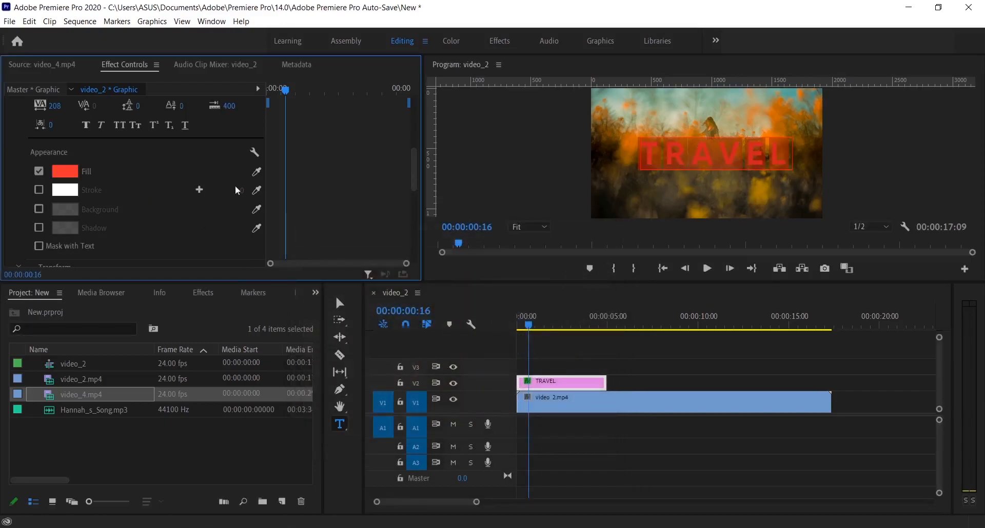
left_click_drag(265, 168, 702, 209)
left_click(698, 213)
left_click(670, 161)
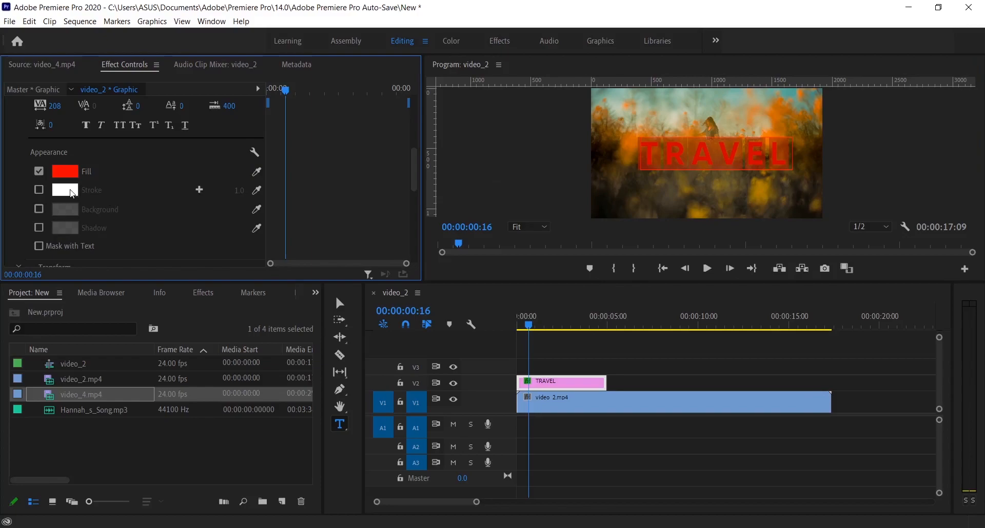
- Enable a white stroke of width 19 on the title and a shadow with 68% opacity and a 182° angle
left_click(38, 190)
mouse_move(239, 190)
left_mouse_down()
mouse_move(262, 190)
mouse_move(225, 186)
left_mouse_up()
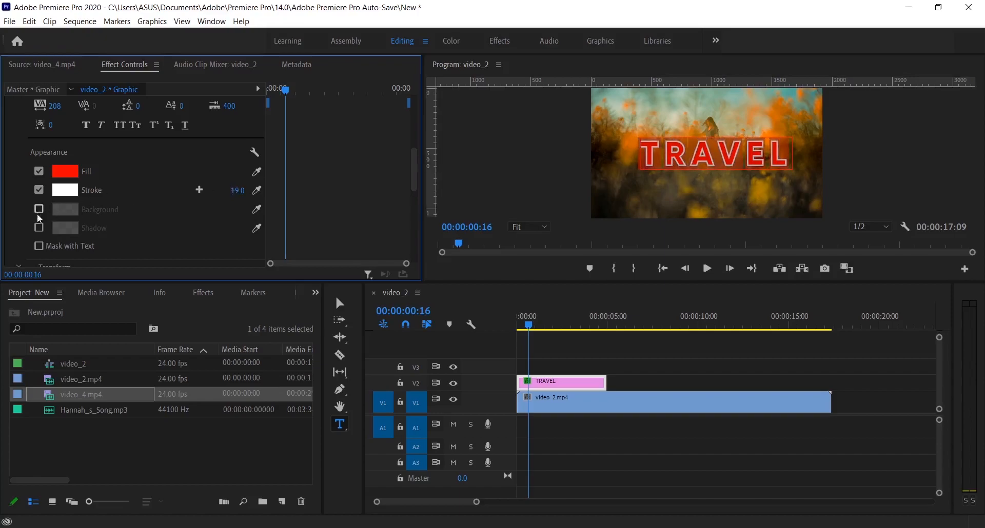
left_click(39, 227)
scroll(115, 206, "down", 5)
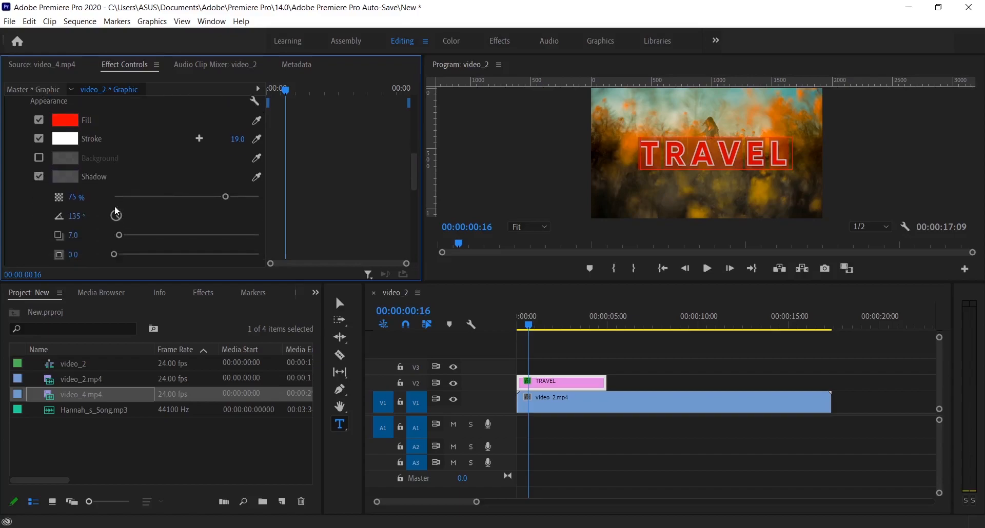
scroll(67, 184, "down", 1)
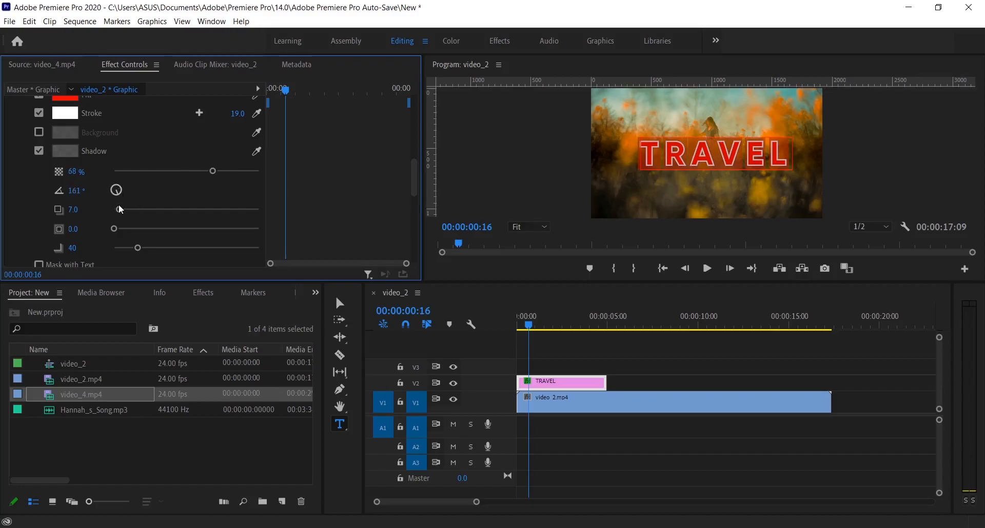
left_click_drag(117, 205, 117, 207)
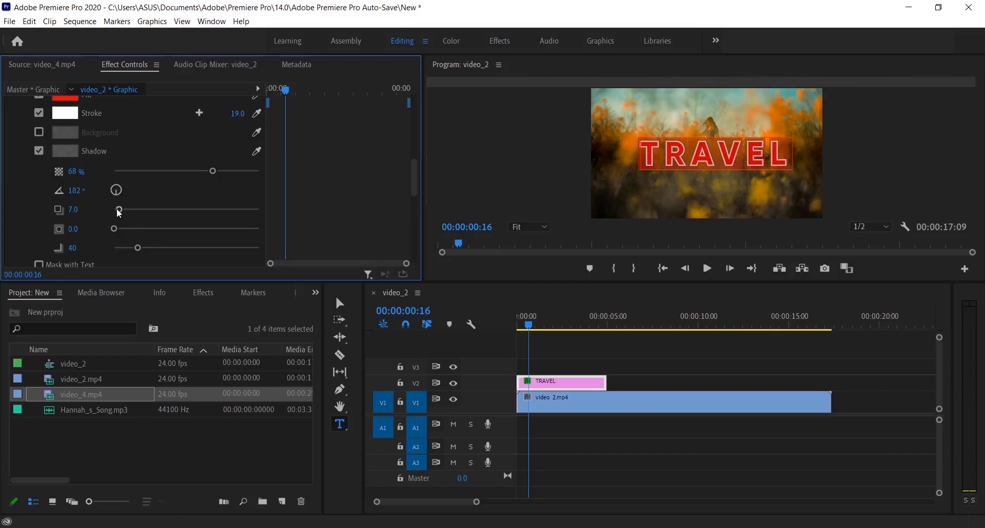
- Refine the title's shadow to 59% opacity, distance 15 and blur 53
left_click(863, 226)
left_click(864, 226)
left_click(537, 229)
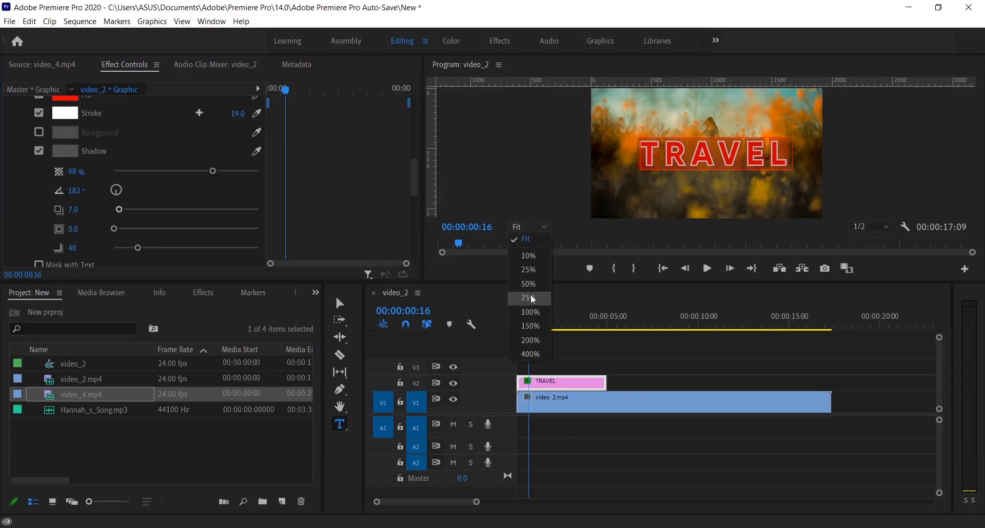
left_click(532, 299)
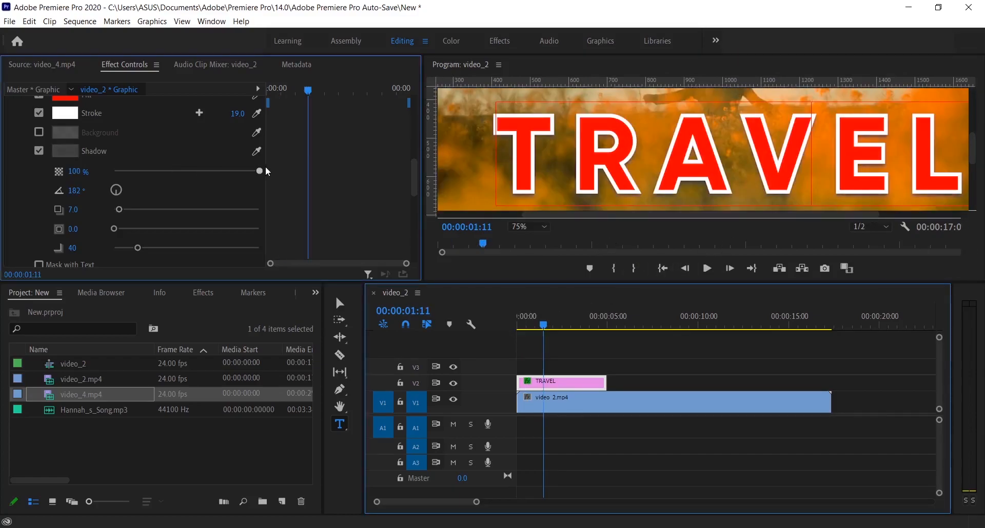
left_click_drag(260, 171, 220, 171)
mouse_move(121, 207)
left_mouse_down()
mouse_move(177, 210)
mouse_move(124, 214)
left_mouse_up()
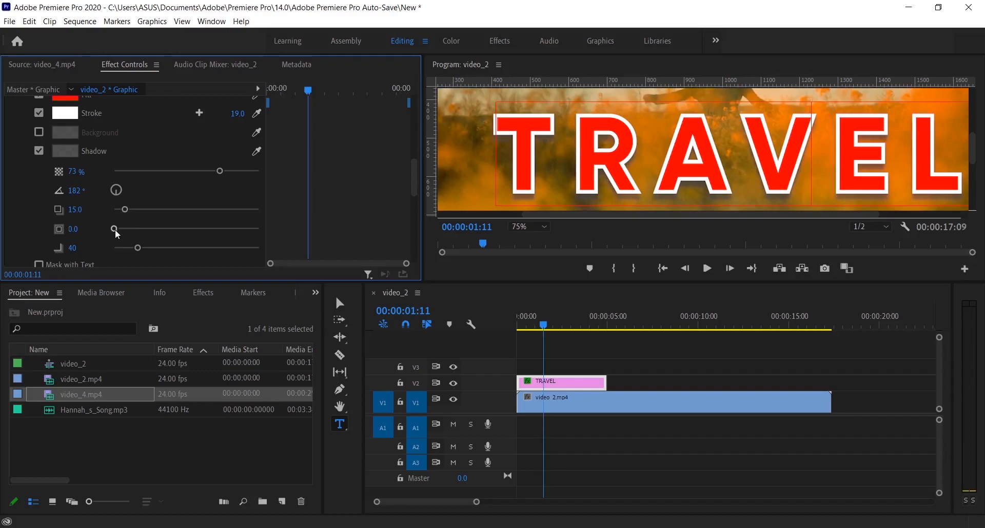
left_click_drag(114, 225, 79, 258)
left_click_drag(213, 244, 156, 255)
left_click(198, 170)
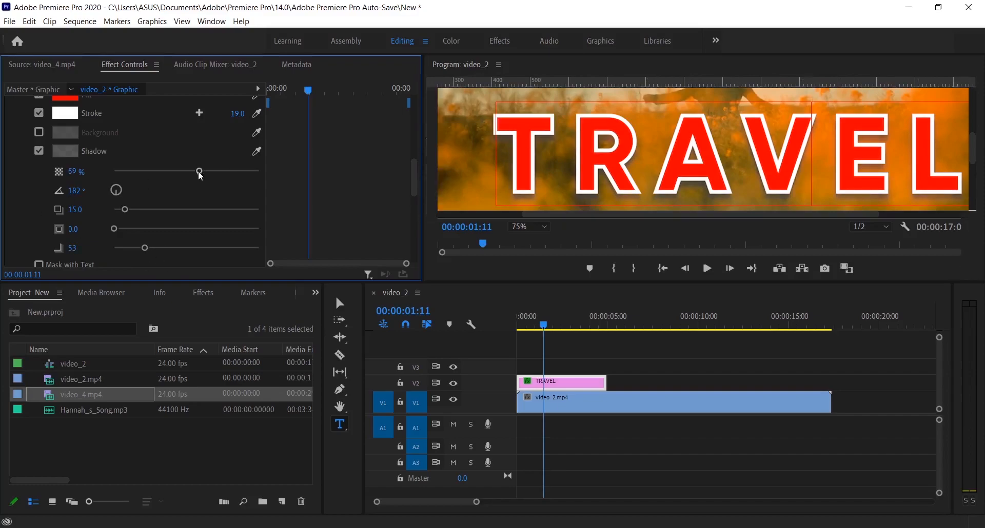
scroll(147, 213, "down", 2)
scroll(147, 213, "up", 2)
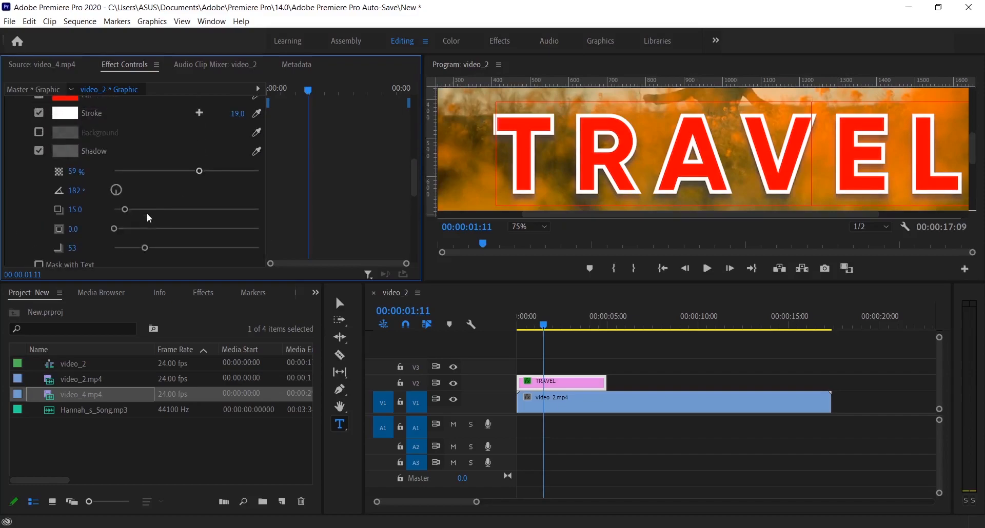
- Recolour the title's shadow to a lighter grey, trying red and yellow-green shades in the Color Picker and discarding them
scroll(217, 217, "down", 1)
left_click(64, 126)
left_click_drag(421, 354, 509, 410)
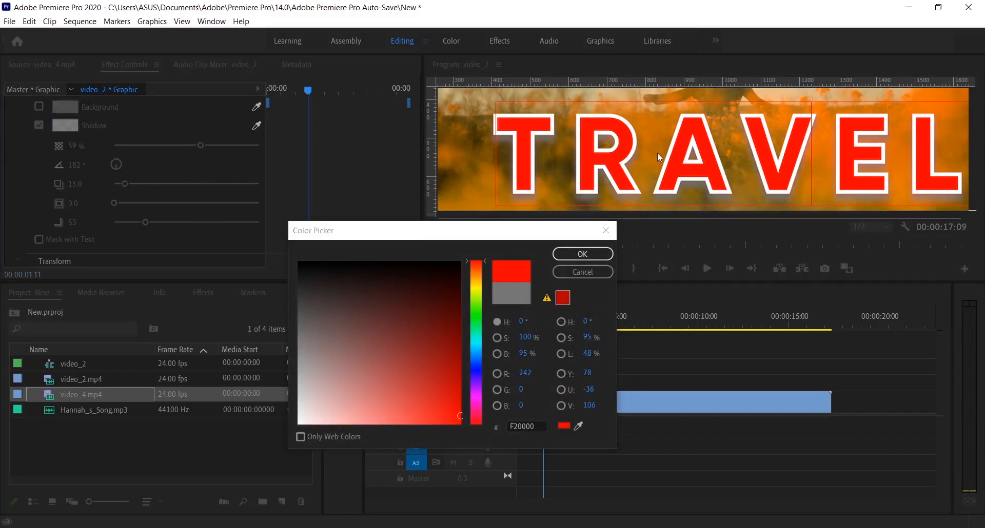
mouse_move(447, 380)
left_mouse_down()
mouse_move(452, 423)
mouse_move(378, 331)
mouse_move(436, 297)
mouse_move(464, 423)
left_mouse_up()
left_click(479, 291)
left_click_drag(459, 296, 433, 375)
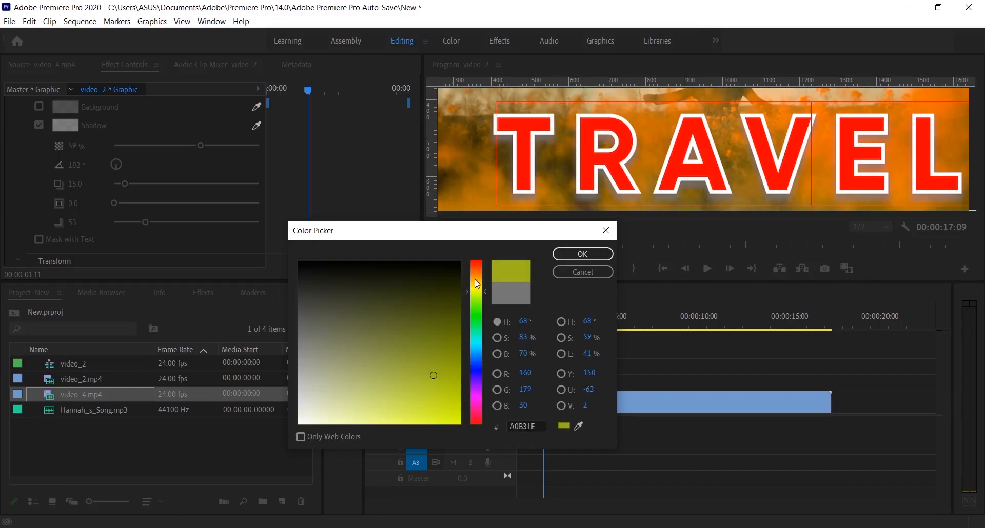
left_click(475, 279)
left_click(606, 269)
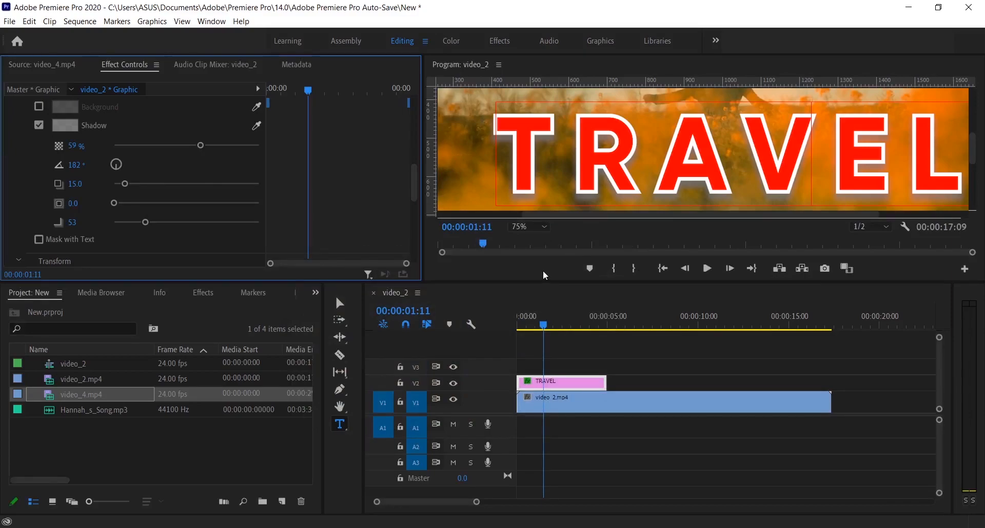
- Move the TRAVEL clip on V2 to start at about 2 seconds and play the sequence
left_click(543, 227)
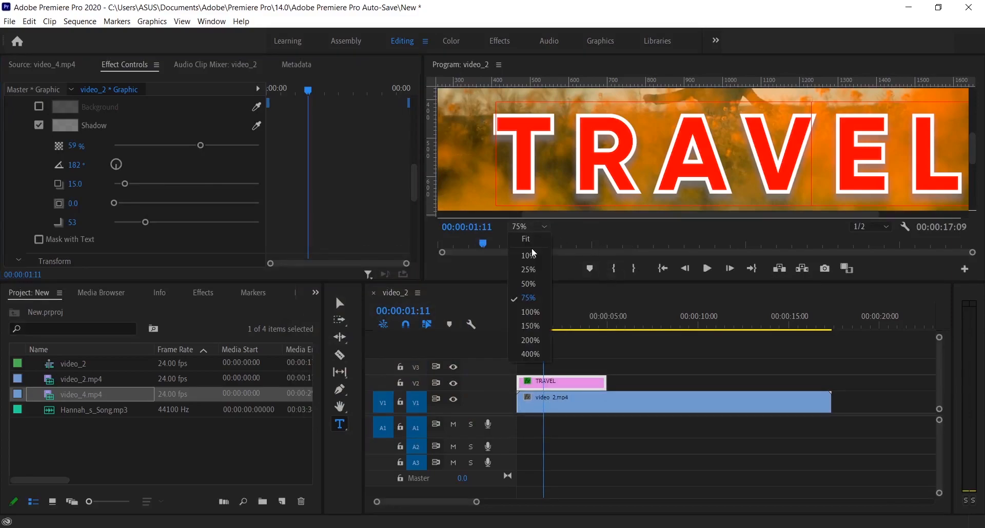
left_click(528, 239)
left_click_drag(566, 384, 617, 390)
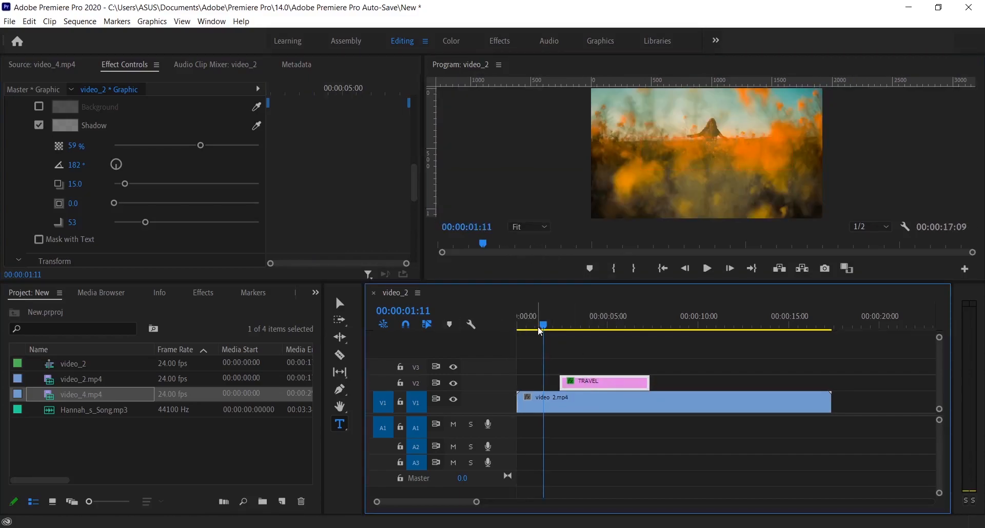
key("space")
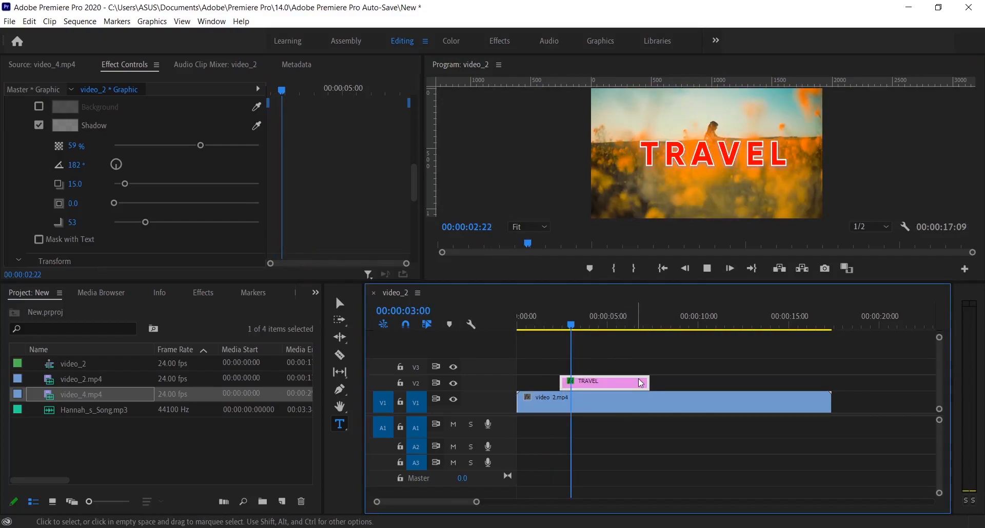
- Shorten the TRAVEL clip so it ends at about 6 seconds and play through it
left_click_drag(649, 382, 626, 388)
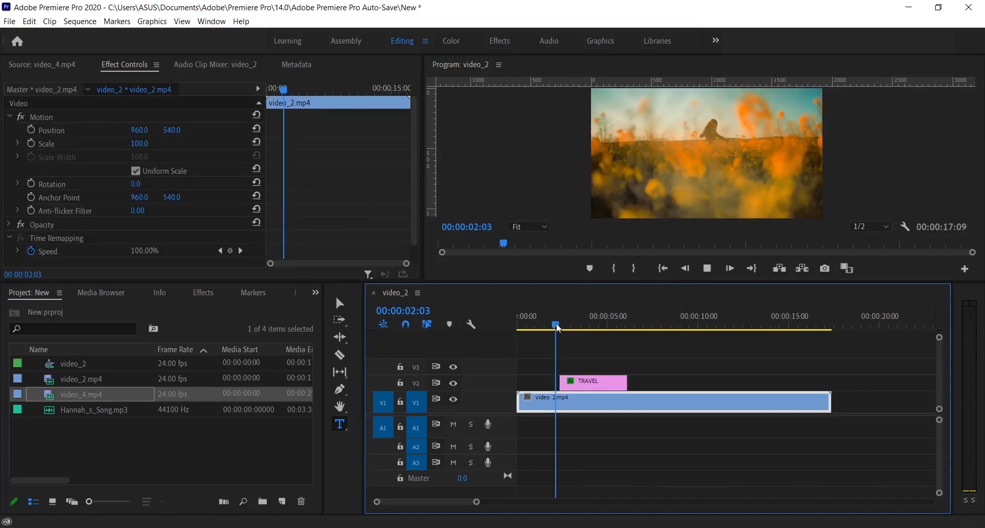
key("space")
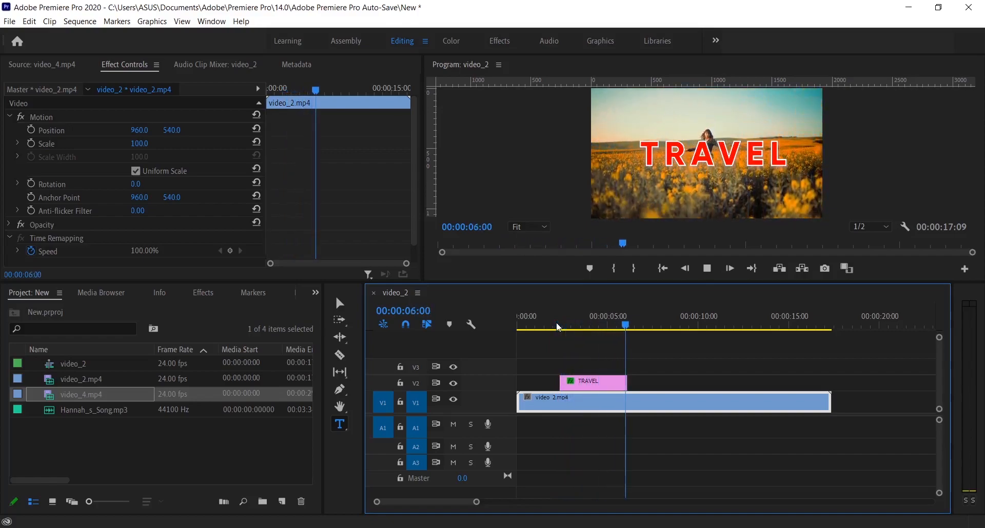
key("space")
- Move the TRAVEL clip back to the start of the sequence and place the playhead at 00:00:00:00
left_click_drag(582, 382, 540, 382)
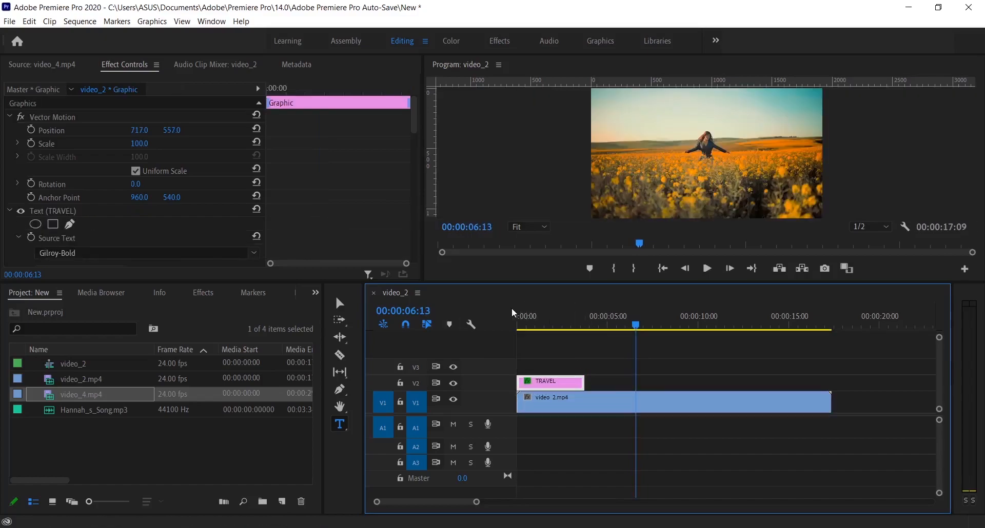
left_click(529, 324)
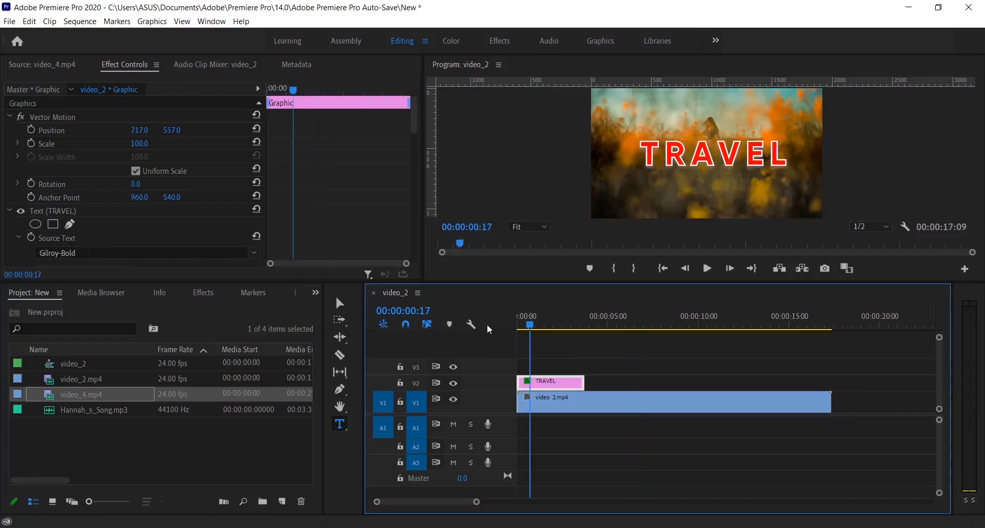
left_click(527, 331)
left_click_drag(528, 330, 504, 330)
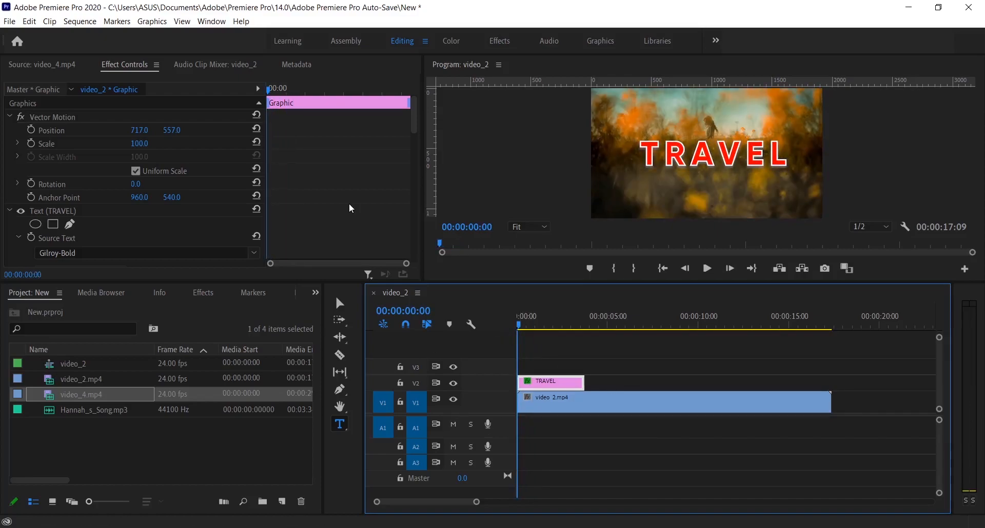
- Keyframe the text's Position at the clip's start with the title moved off the frame's left side to -1095.8, 617.1, and play it
scroll(81, 215, "down", 5)
scroll(81, 215, "down", 10)
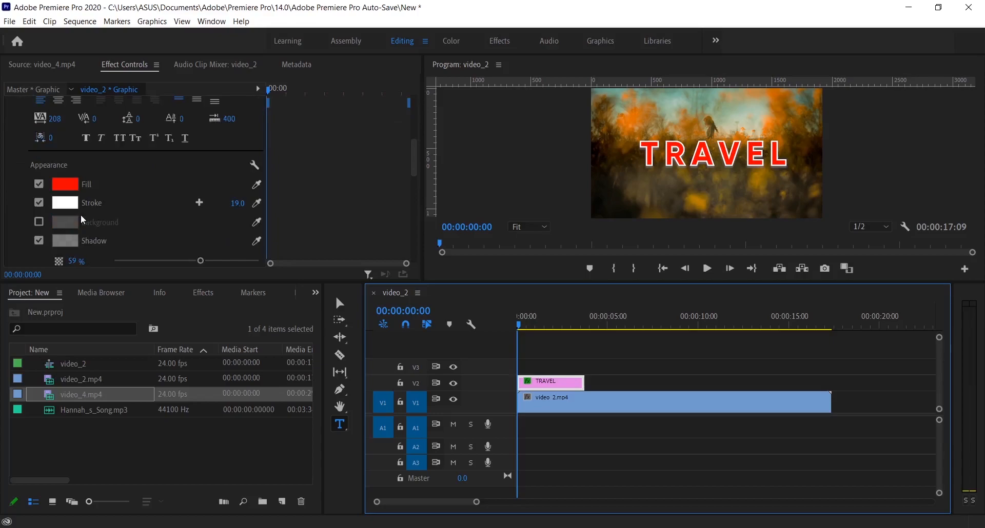
scroll(81, 215, "up", 3)
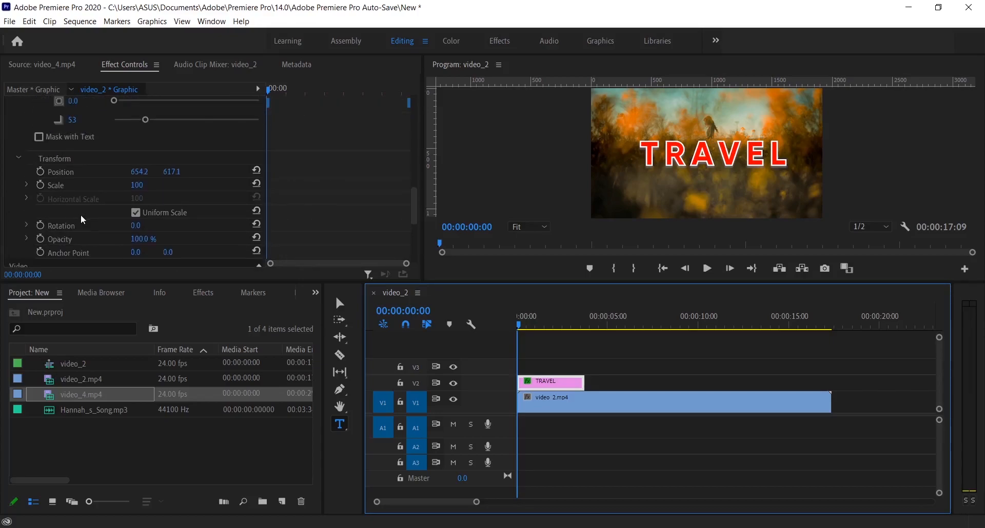
left_click(40, 173)
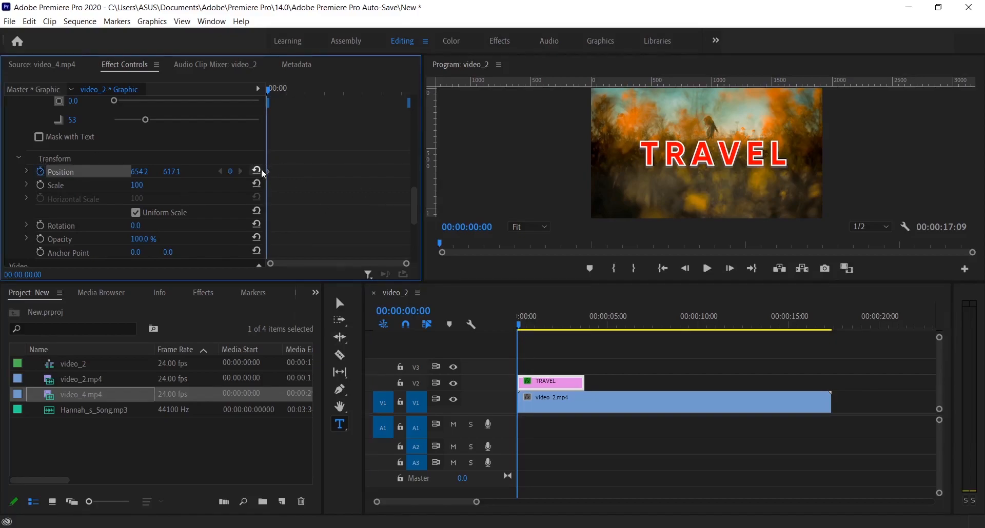
key("v")
left_click(710, 161)
left_click_drag(731, 156, 346, 134)
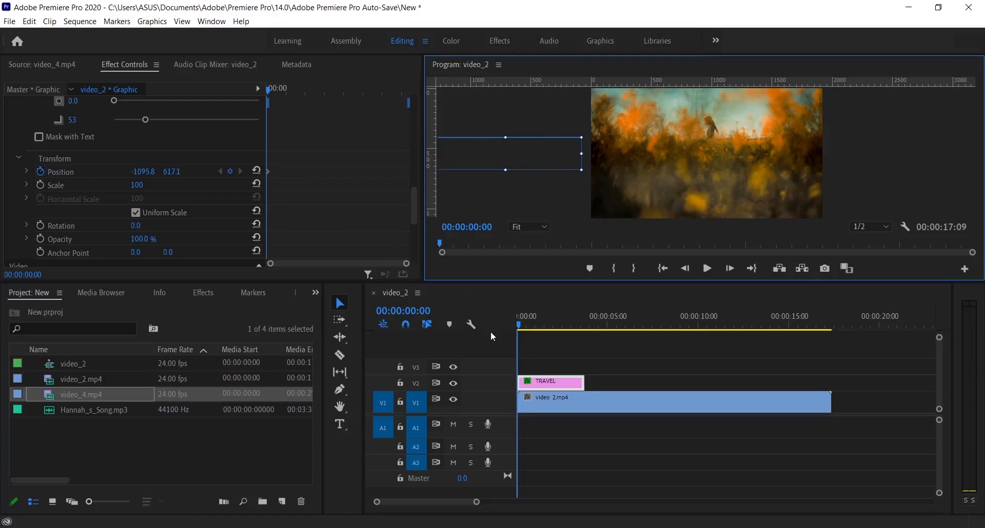
left_click(517, 321)
key("space")
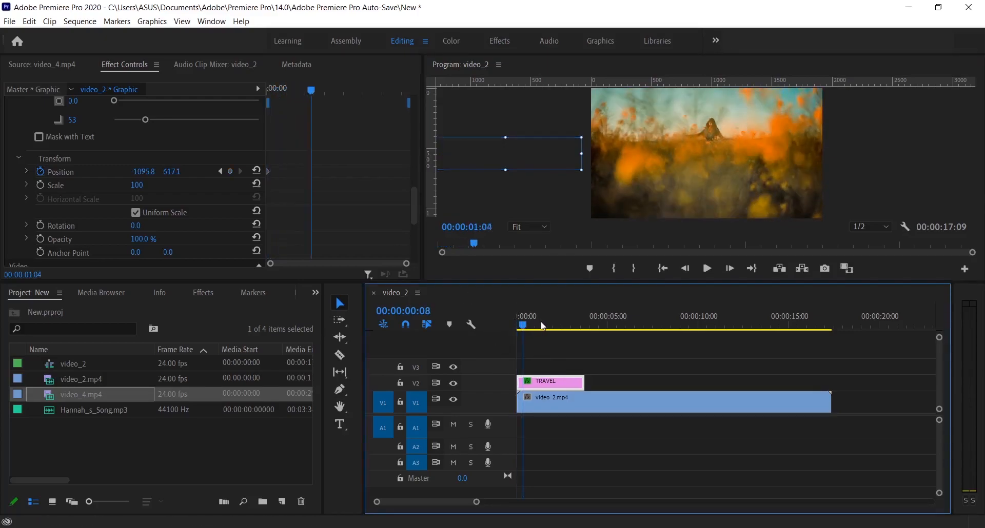
- Keyframe the TRAVEL title's Position at 00:00:00:22 with the text moved into the frame to 606.1, 617.1, and play the slide-in
left_click_drag(544, 323, 536, 329)
left_click_drag(547, 159, 741, 167)
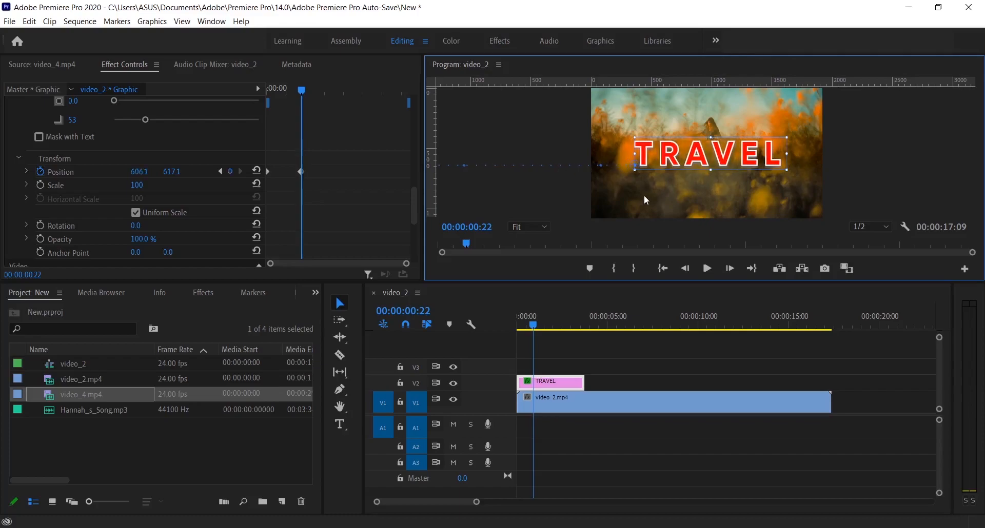
left_click_drag(306, 91, 241, 91)
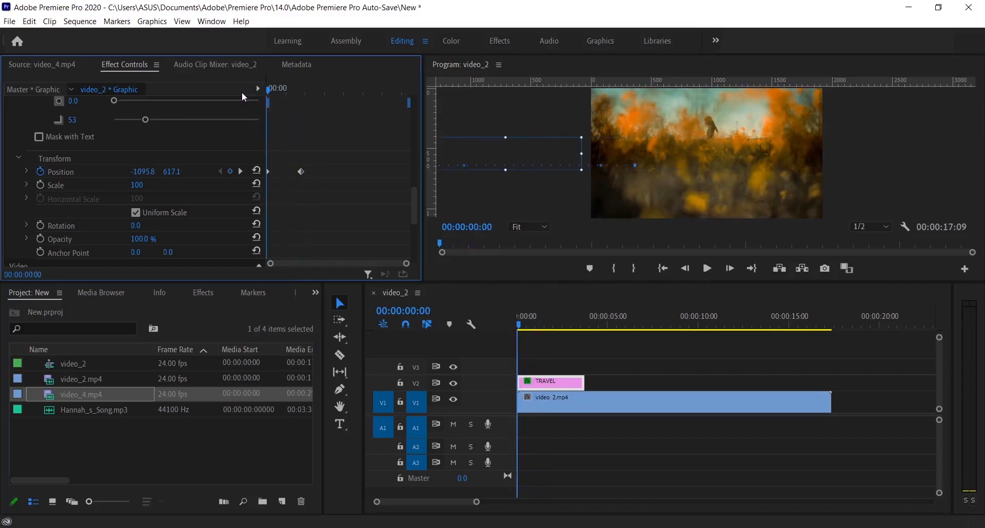
left_click(705, 270)
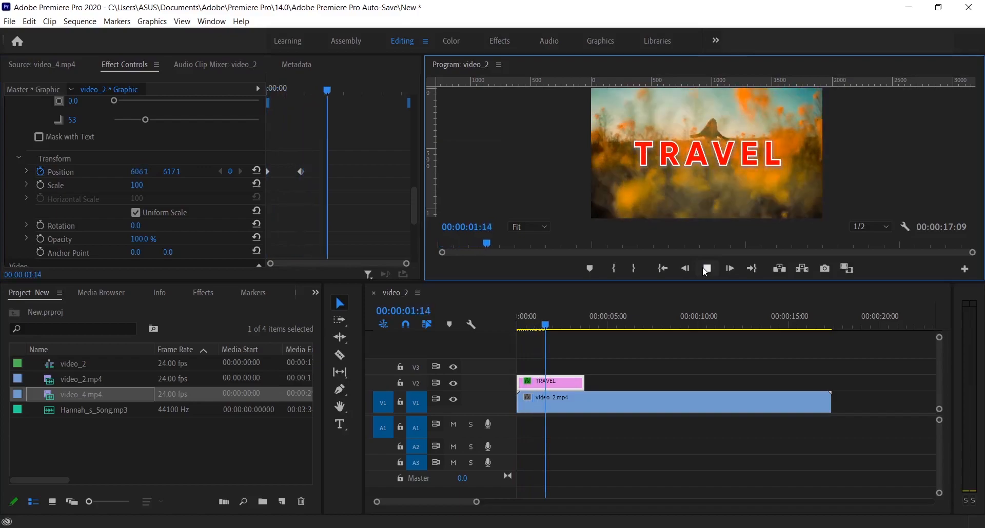
left_click(705, 271)
left_click(561, 328)
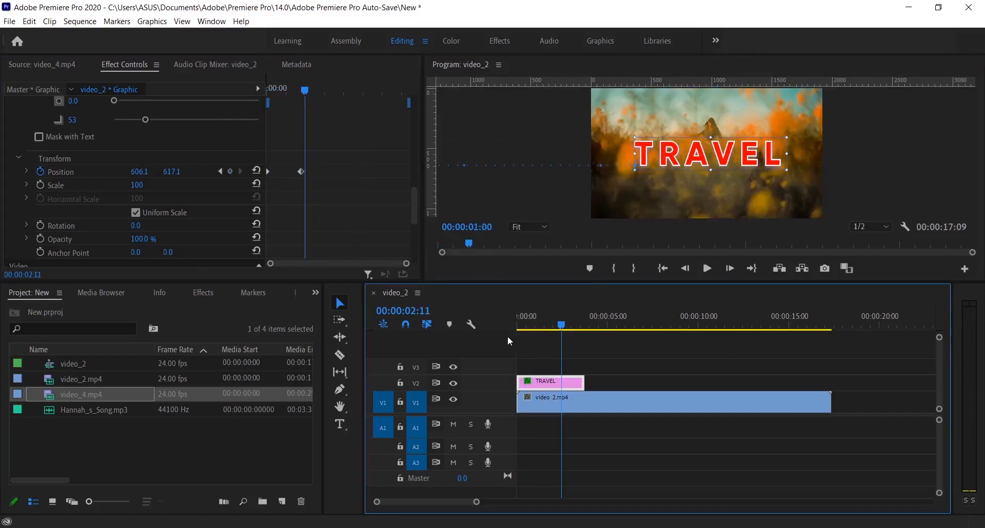
key("Home")
key("space")
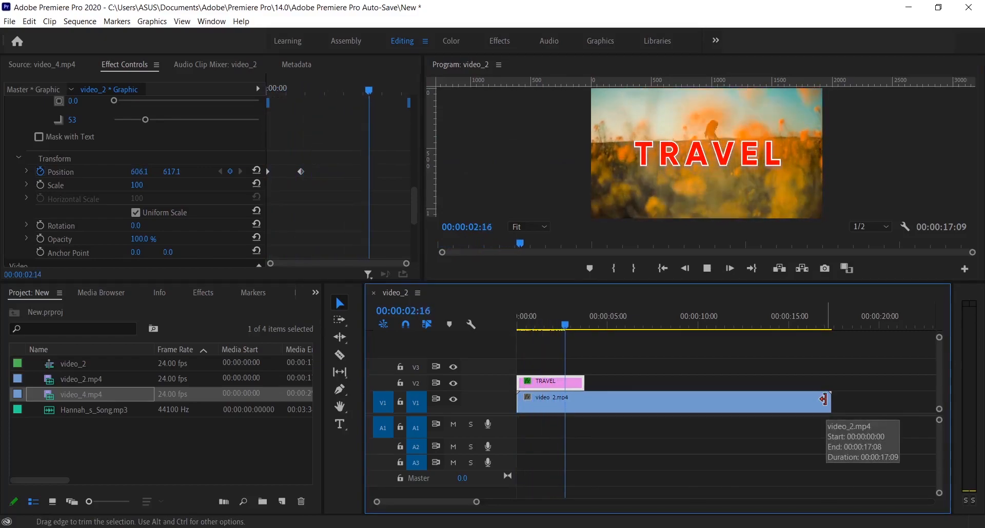
left_click(823, 399)
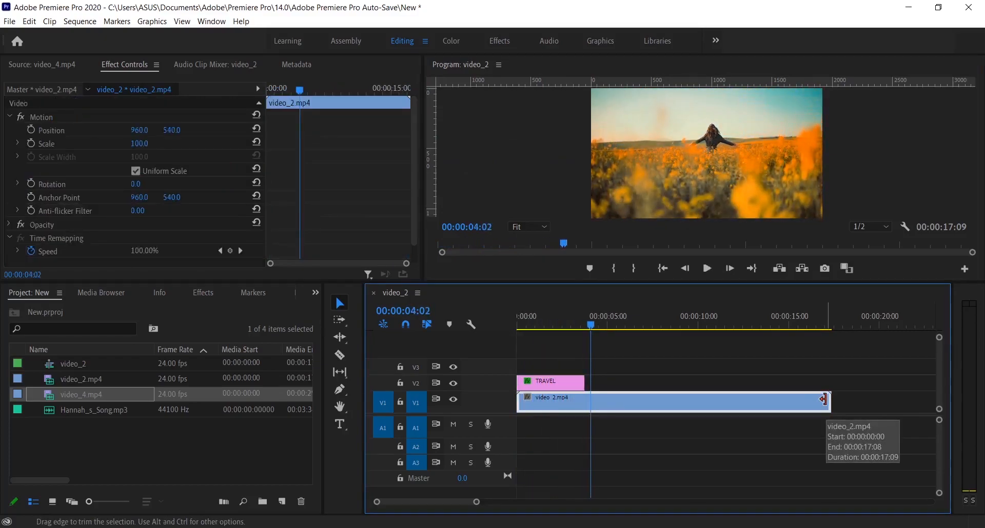
- Turn on Opacity keyframing for the TRAVEL text at 00:00:00:00 and set the opacity to 0%
left_click_drag(594, 329, 493, 334)
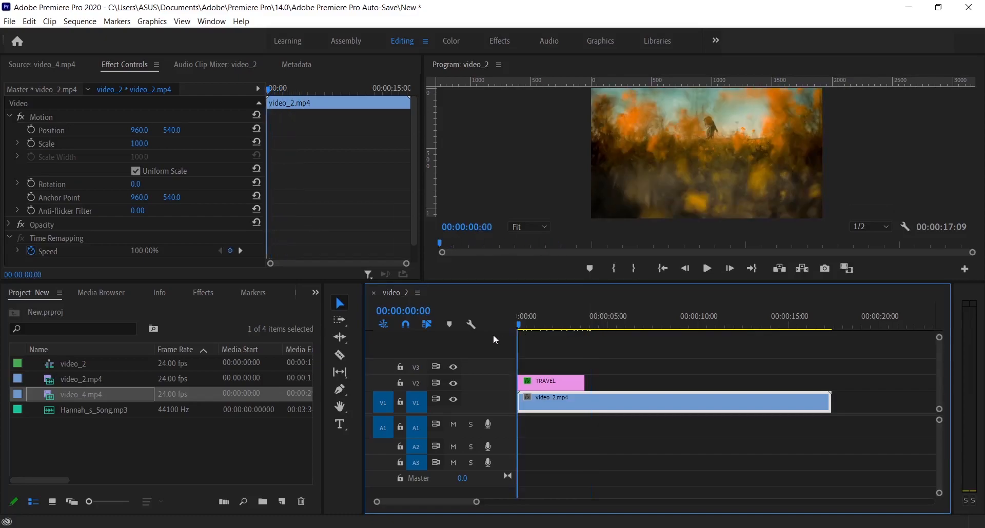
left_click(551, 382)
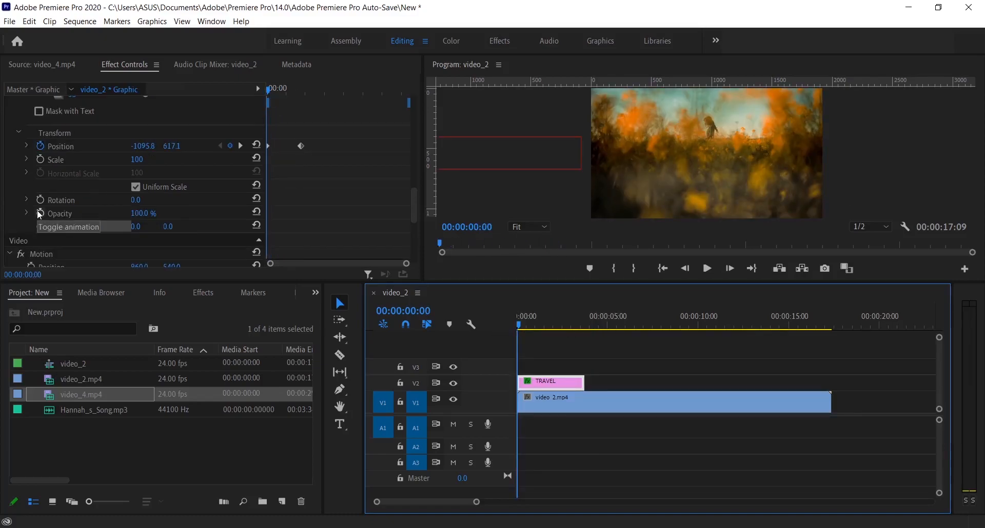
left_click(40, 213)
left_click(137, 213)
type("0")
key("Return")
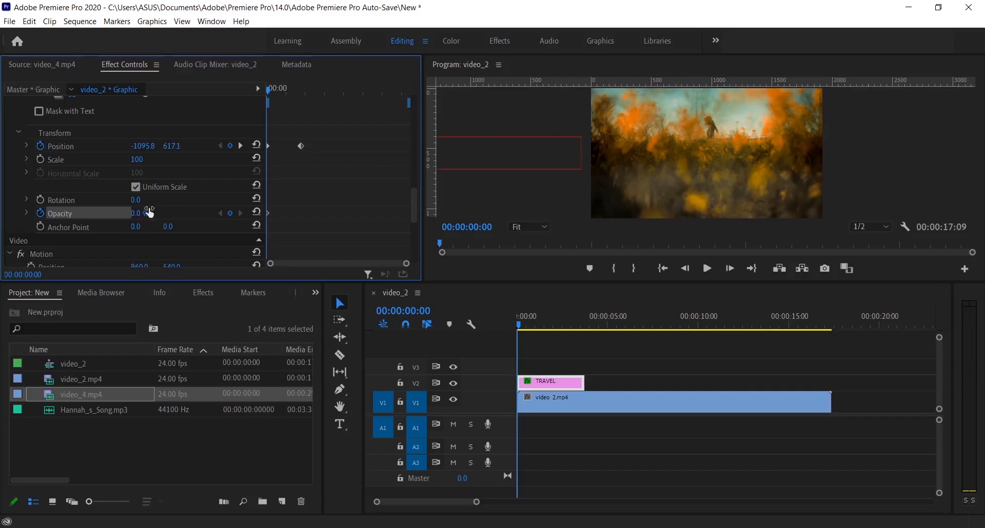
- Set the text's Opacity to 100% at the second Position keyframe, 00:00:00:22, and play the fade-in from the start
left_click(241, 145)
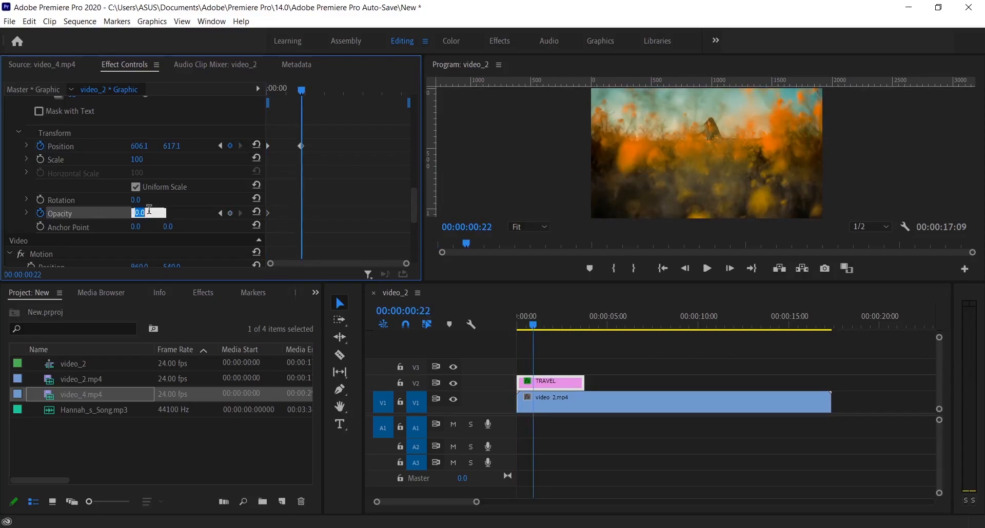
type("1")
key("Return")
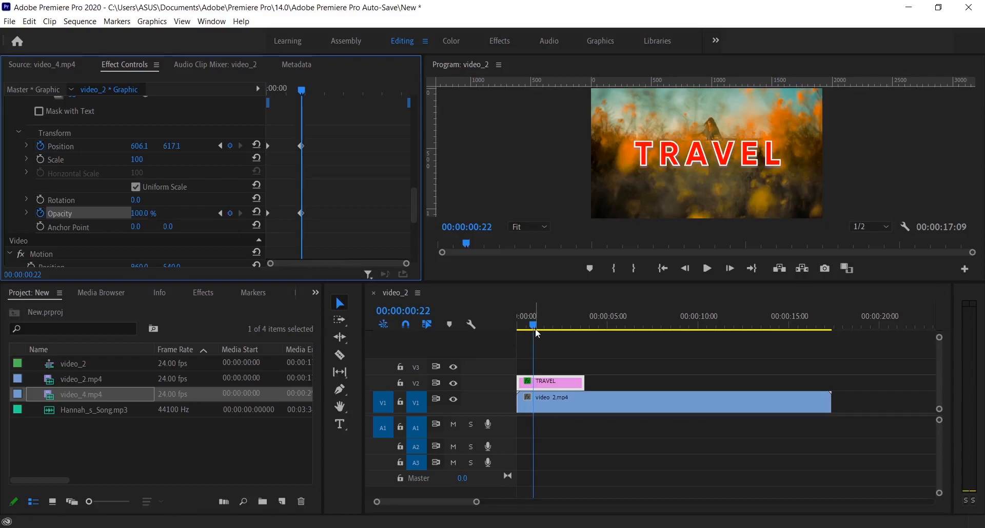
left_click_drag(533, 324, 493, 325)
key("space")
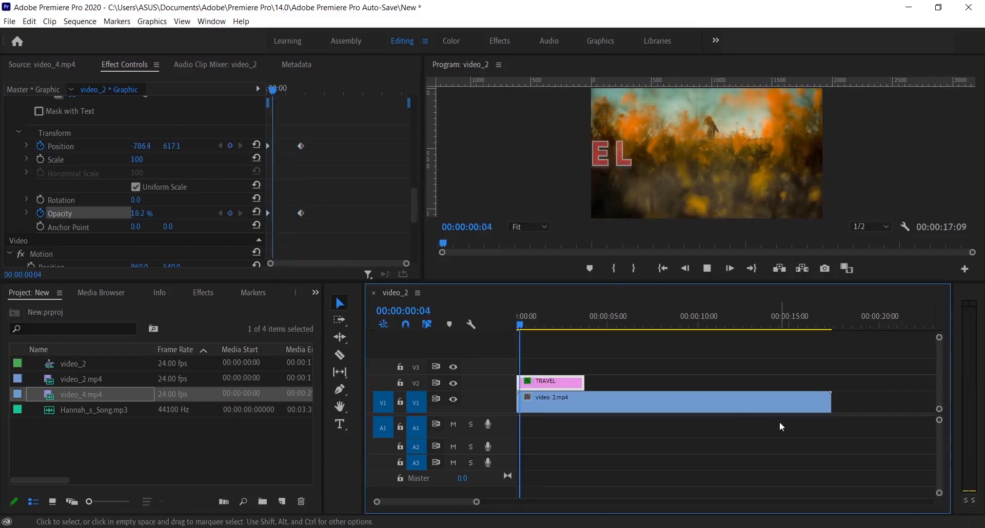
key("space")
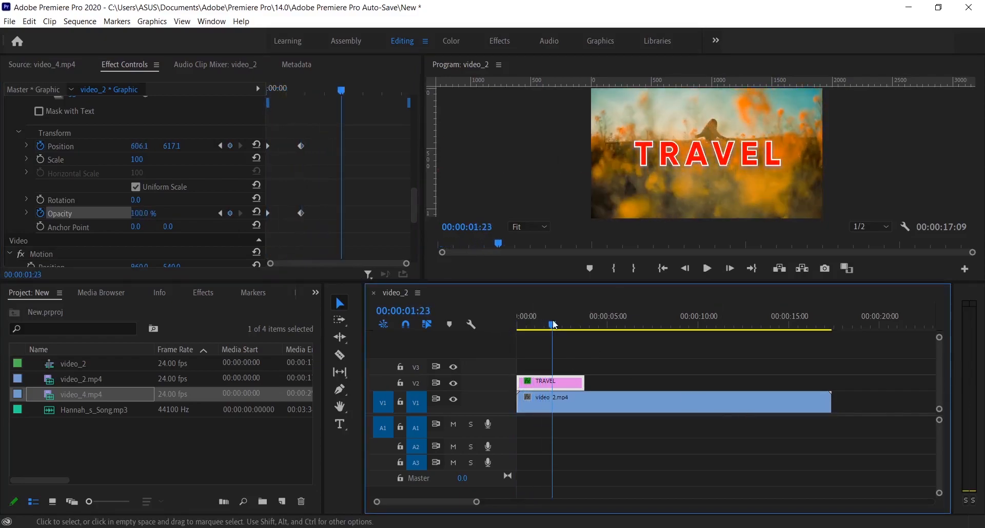
left_click_drag(553, 325, 480, 327)
key("space")
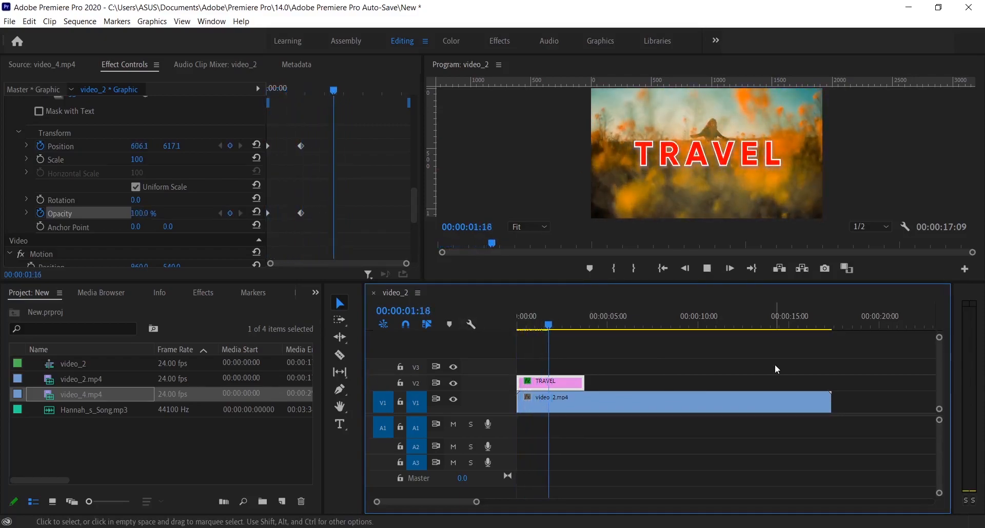
key("space")
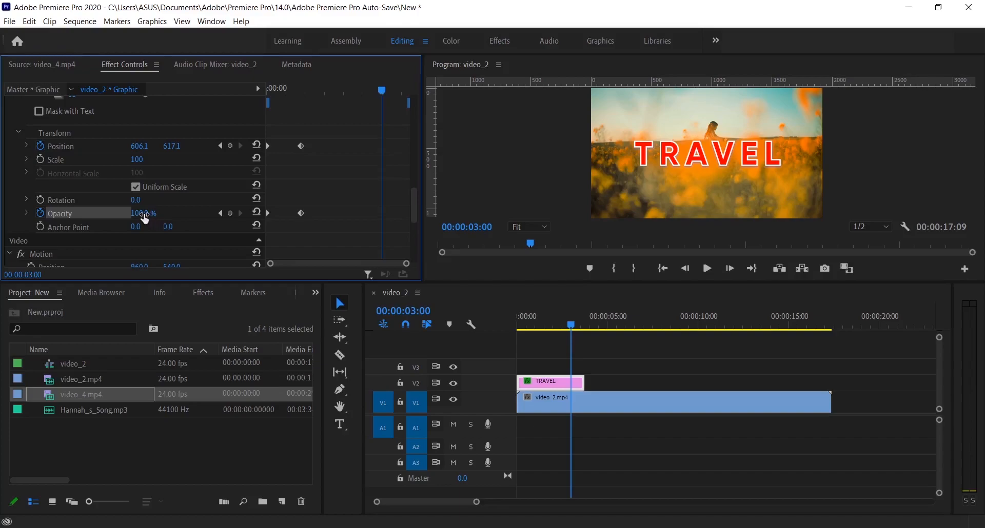
- Fade the TRAVEL text out with Opacity keyframes of 100% at 00:00:03:00 and 0% at 00:00:03:11
left_click(154, 210)
type("100")
key("Return")
left_click_drag(572, 325, 582, 325)
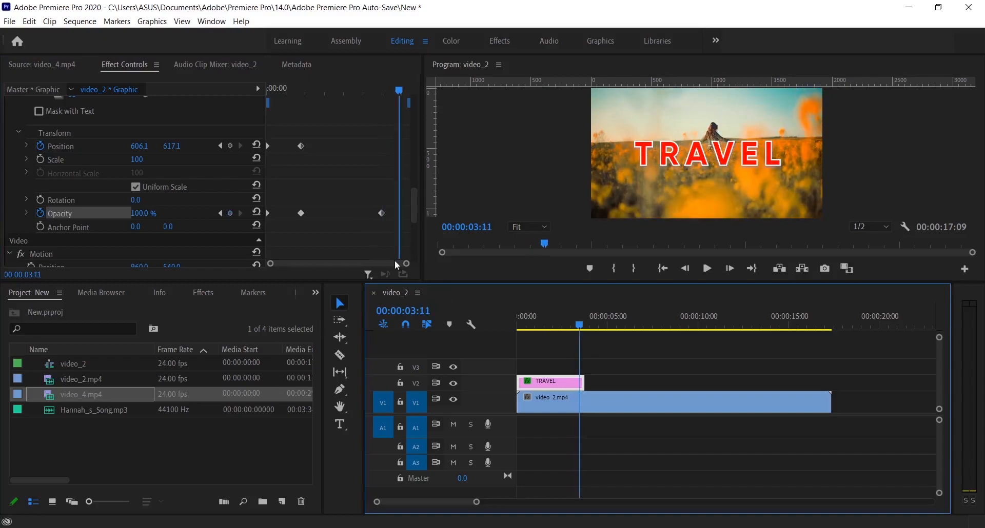
left_click(135, 214)
type("0")
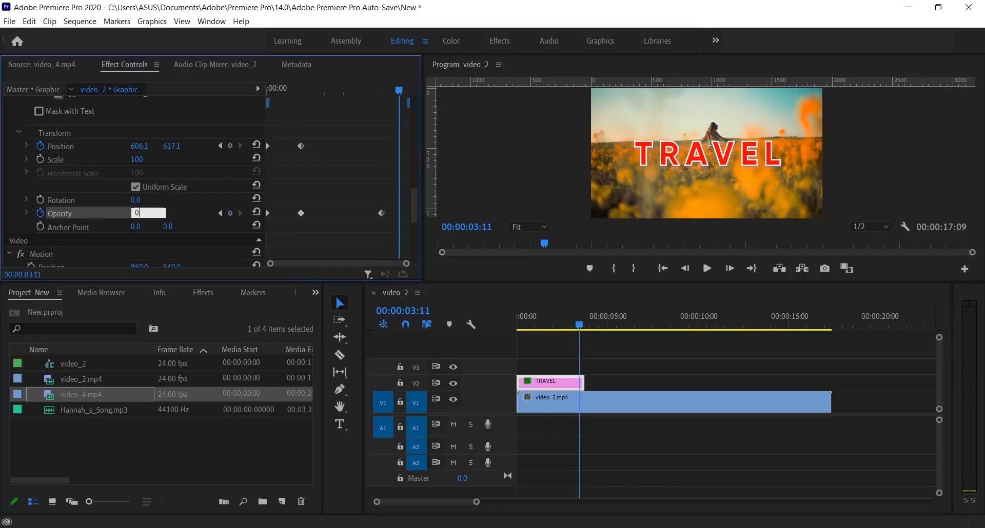
key("Return")
- Play the animated TRAVEL title from the start of the sequence and enlarge the Program monitor for another playback
left_click_drag(579, 325, 485, 340)
key("space")
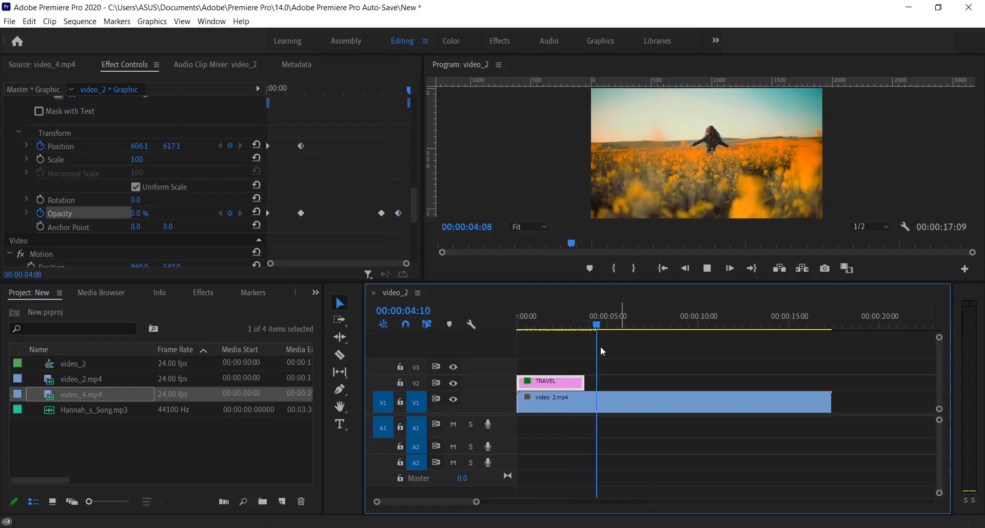
left_click(557, 327)
left_click_drag(560, 325, 501, 333)
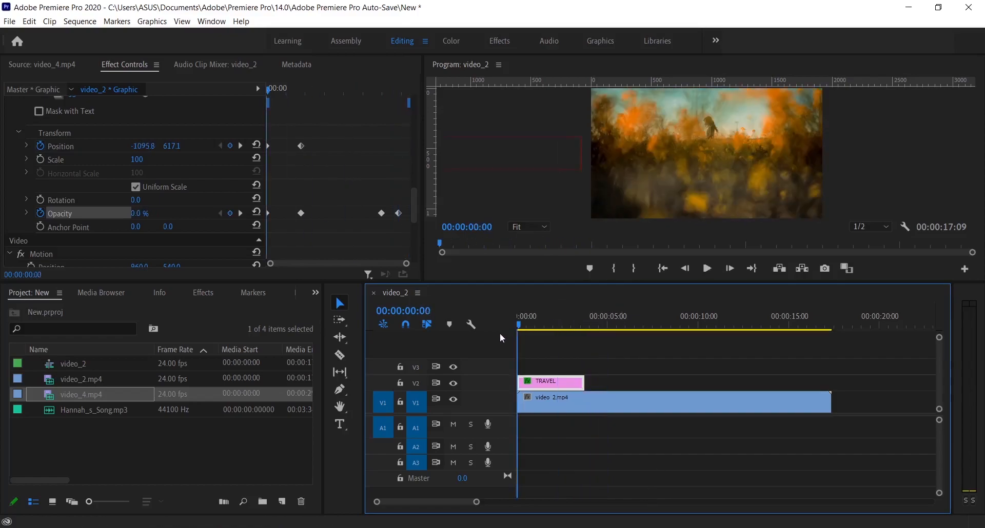
key("space")
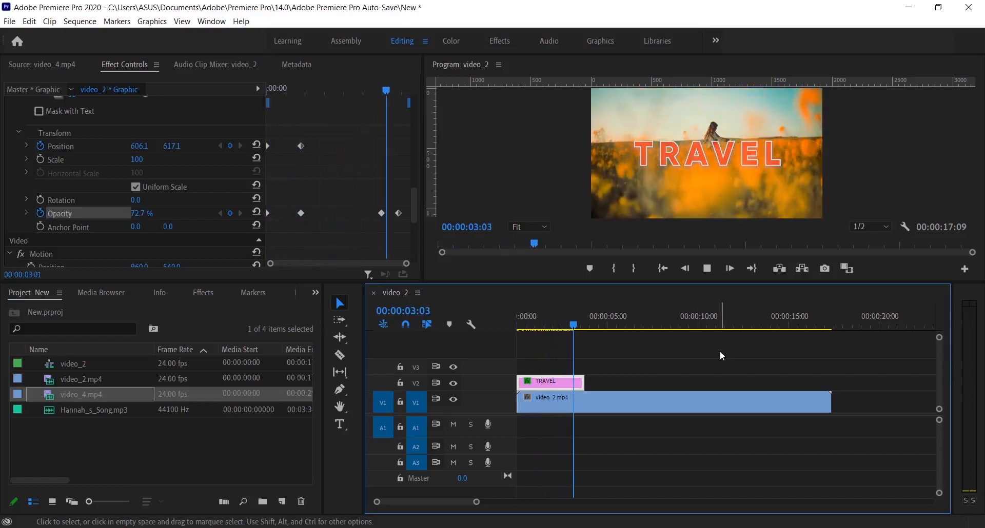
key("space")
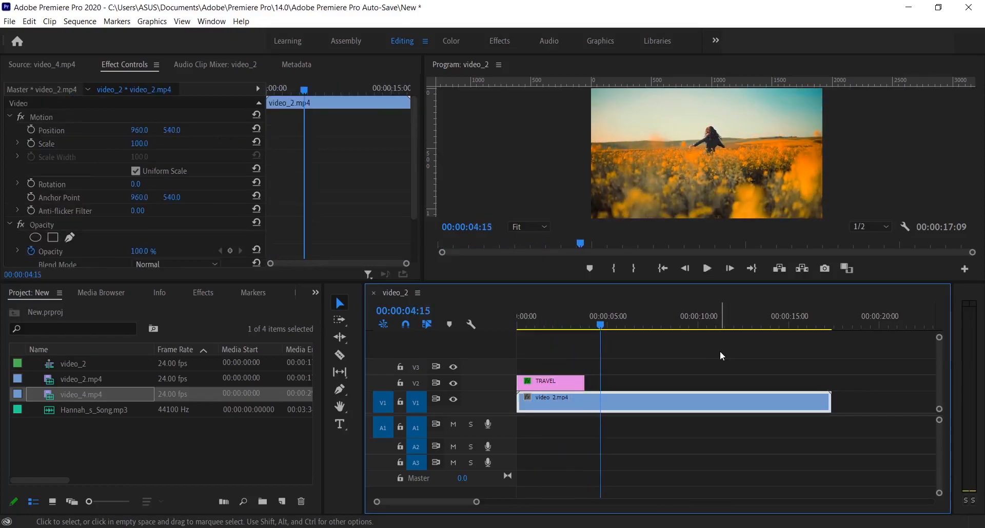
left_click_drag(538, 281, 498, 362)
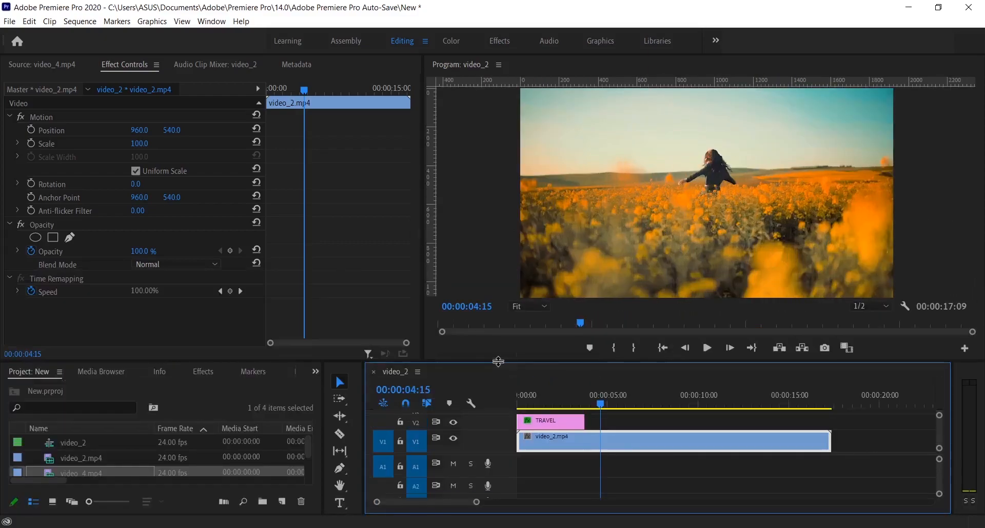
left_click_drag(602, 407, 519, 408)
key("space")
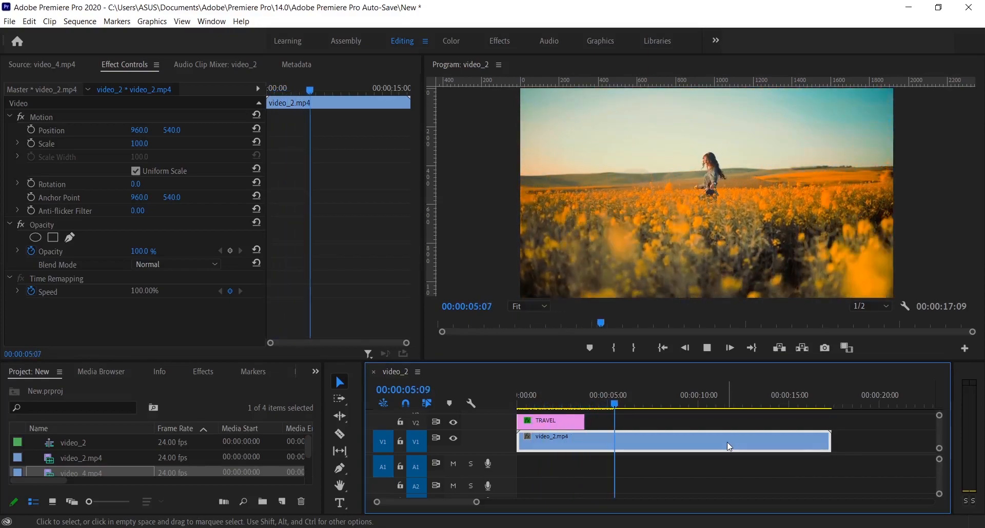
key("space")
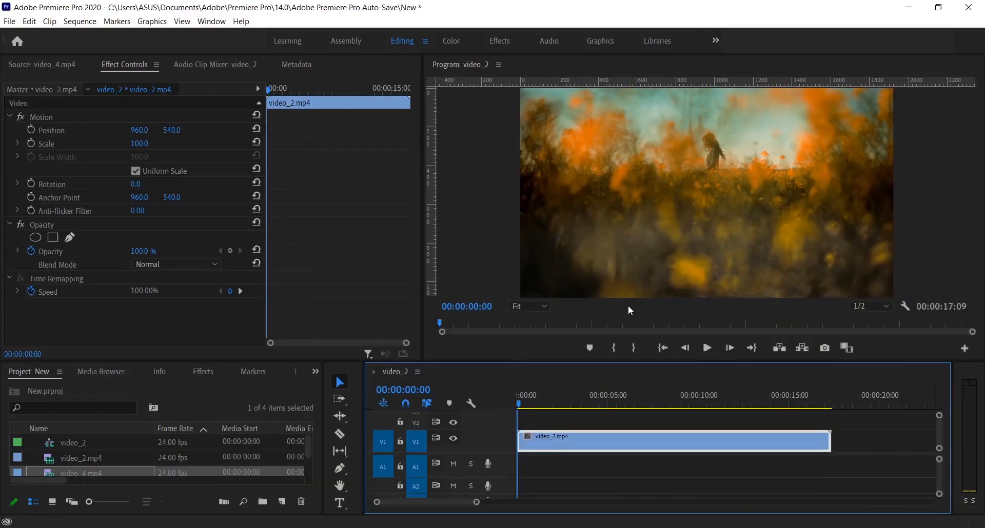
- Add a two-line text graphic low in the frame at 00:00:00:00 with the creator's name and Farzzology beneath it
left_click(339, 502)
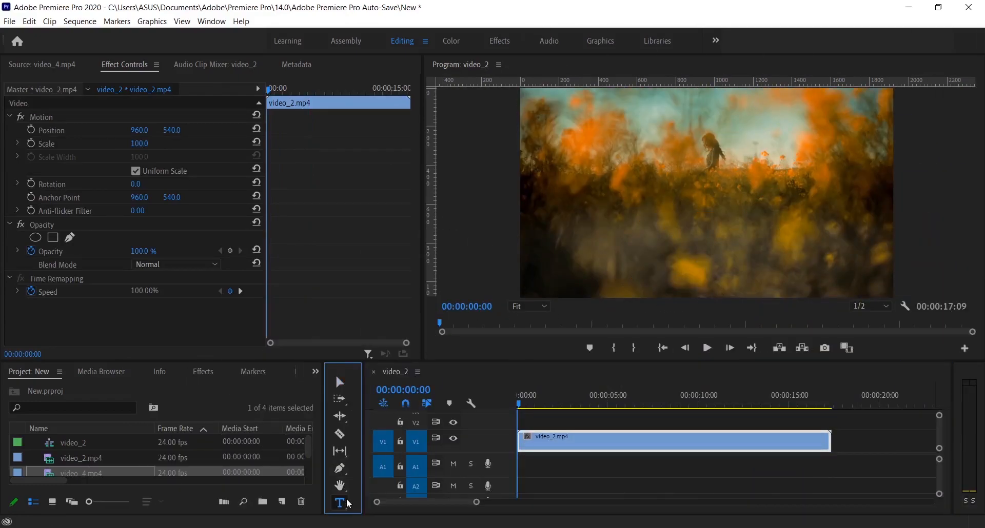
left_click(603, 253)
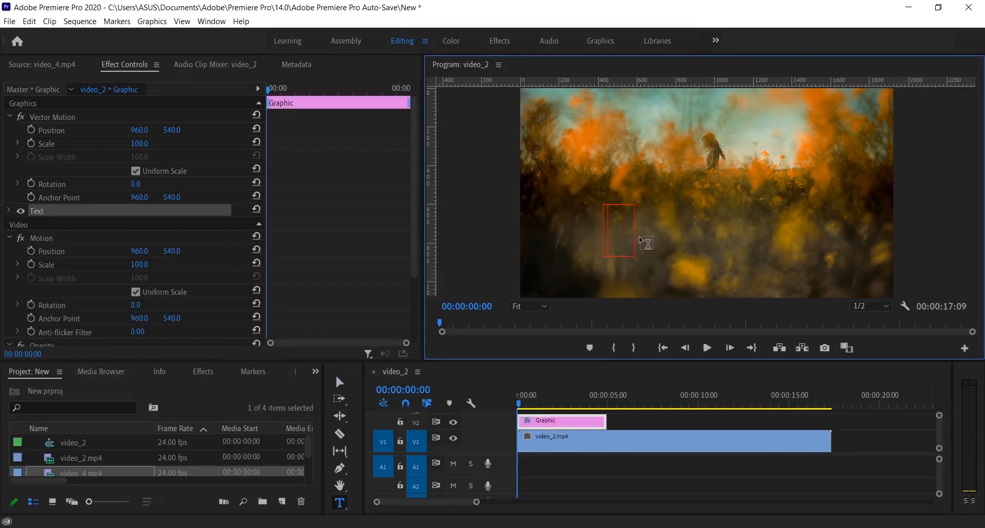
type("Far")
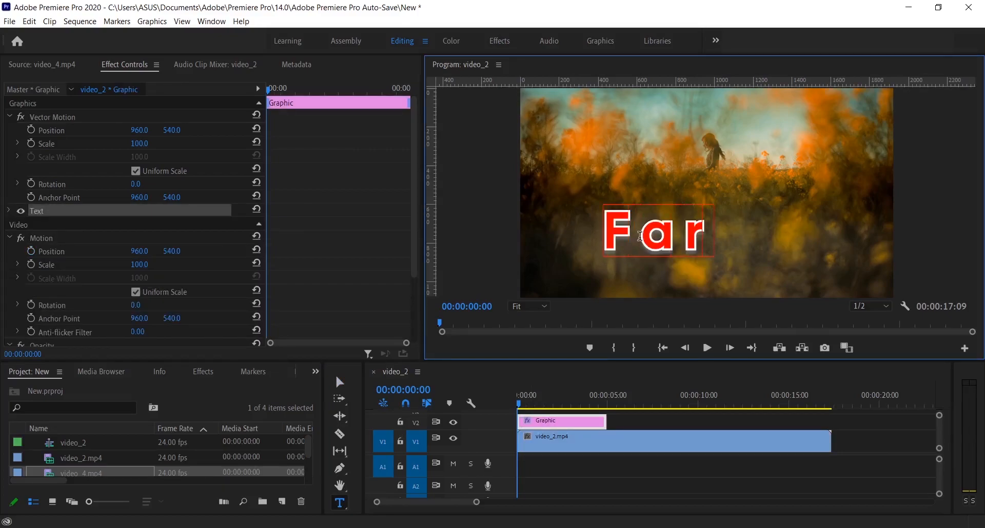
type("zz")
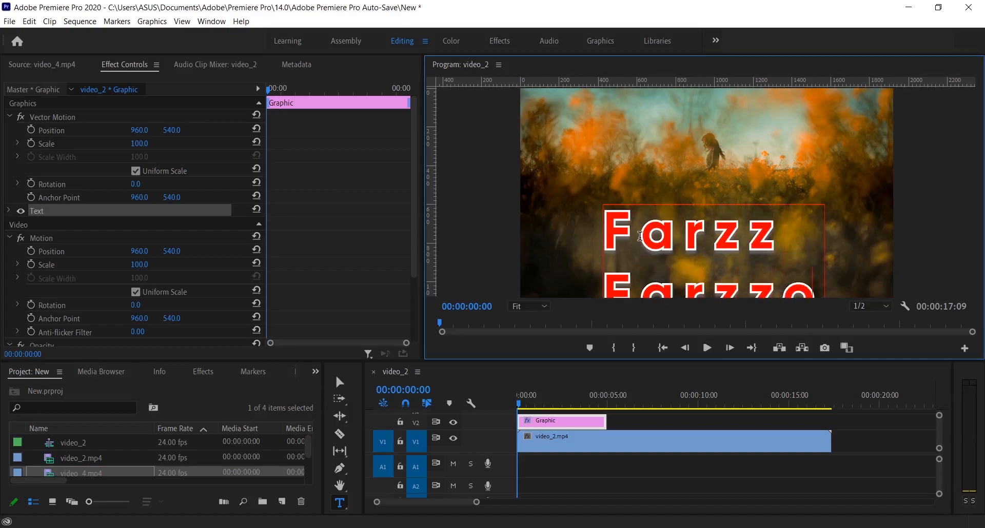
type("Farzzology")
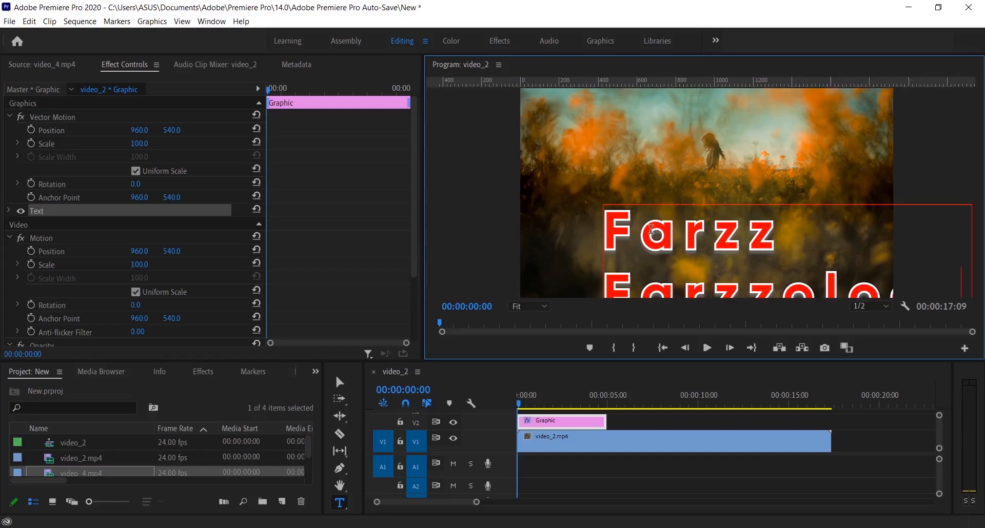
- Set both lines of the new text to size 90, turn off the stroke and make the fill white, FFFFFF
key("ctrl+a")
left_click(9, 211)
left_click_drag(227, 274, 181, 280)
scroll(35, 282, "down", 2)
scroll(34, 282, "down", 2)
left_click(38, 292)
left_click(64, 274)
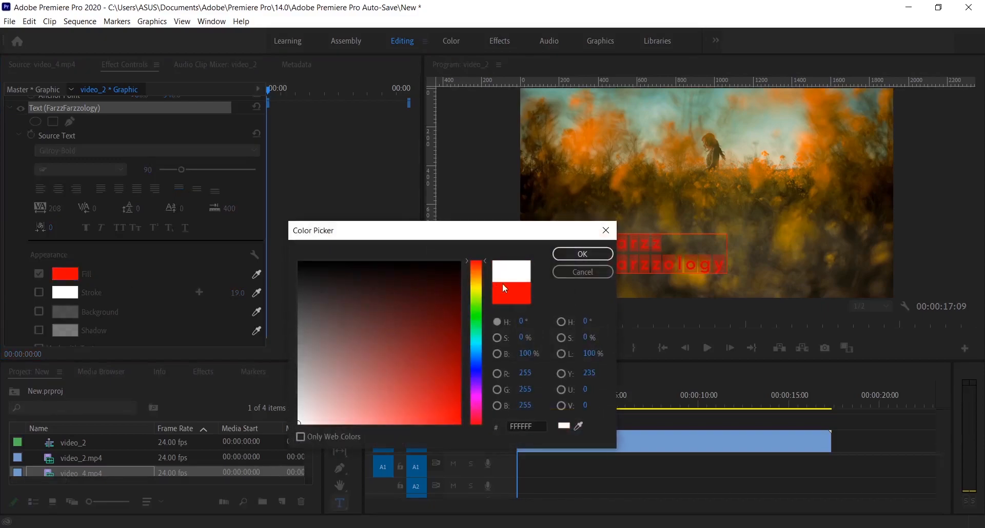
left_click(581, 254)
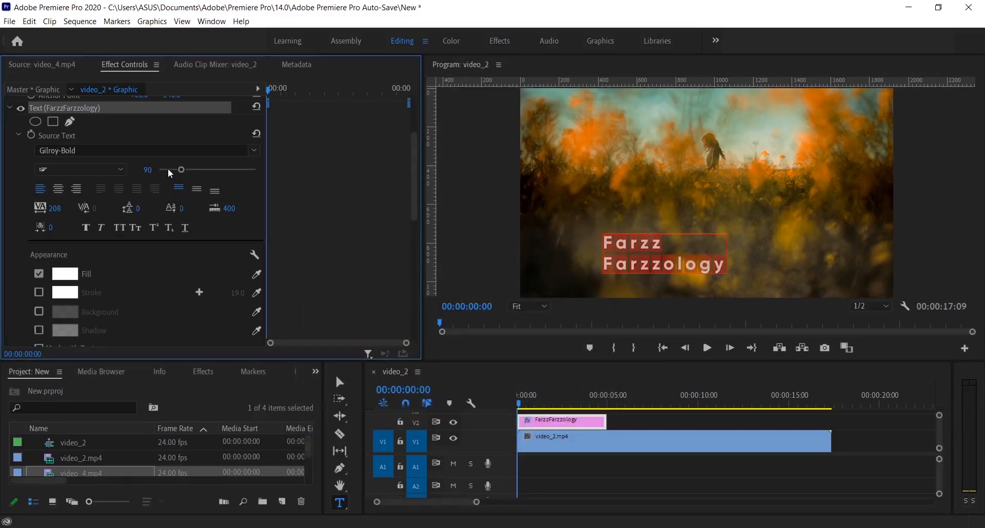
- Set the Farzzology line to size 33 and move the two-line text into the lower-left corner of the frame
left_click(611, 264)
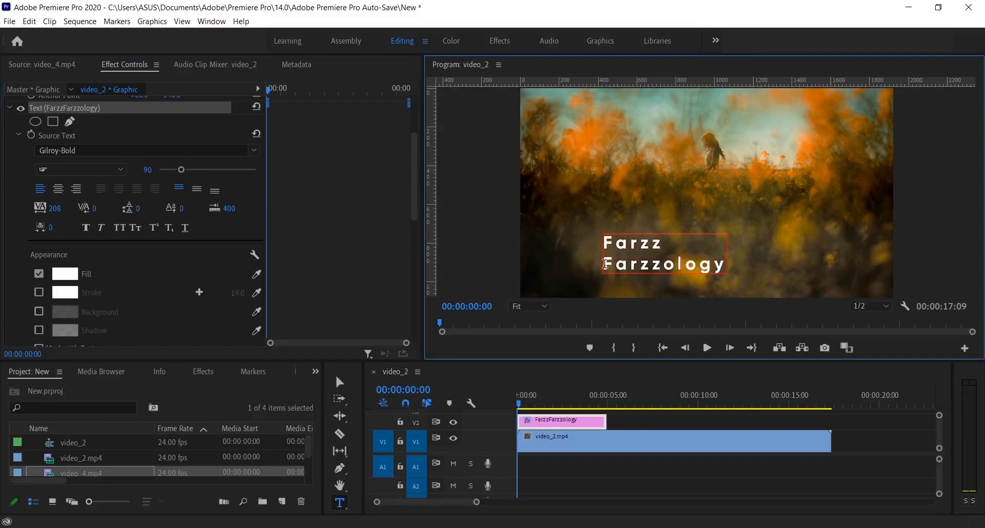
left_click_drag(674, 271, 728, 268)
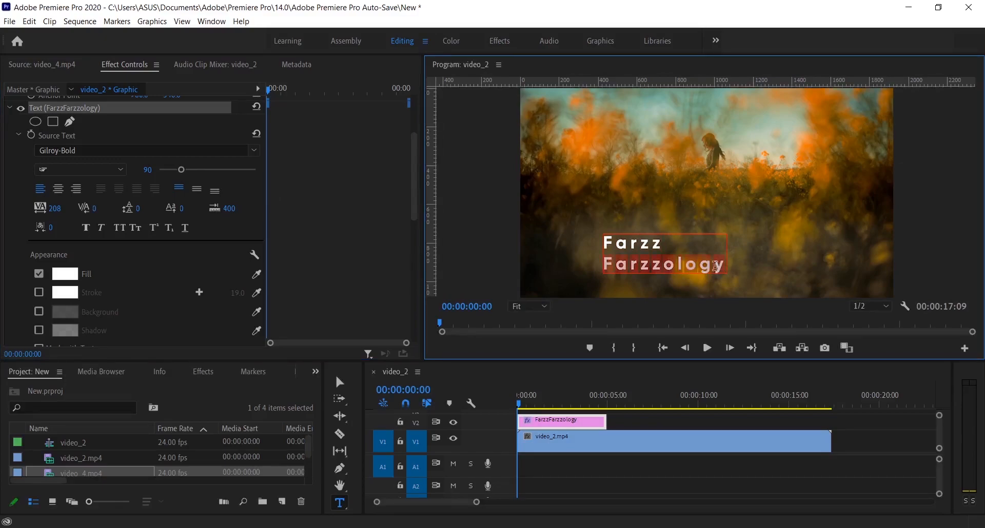
left_click_drag(181, 173, 170, 176)
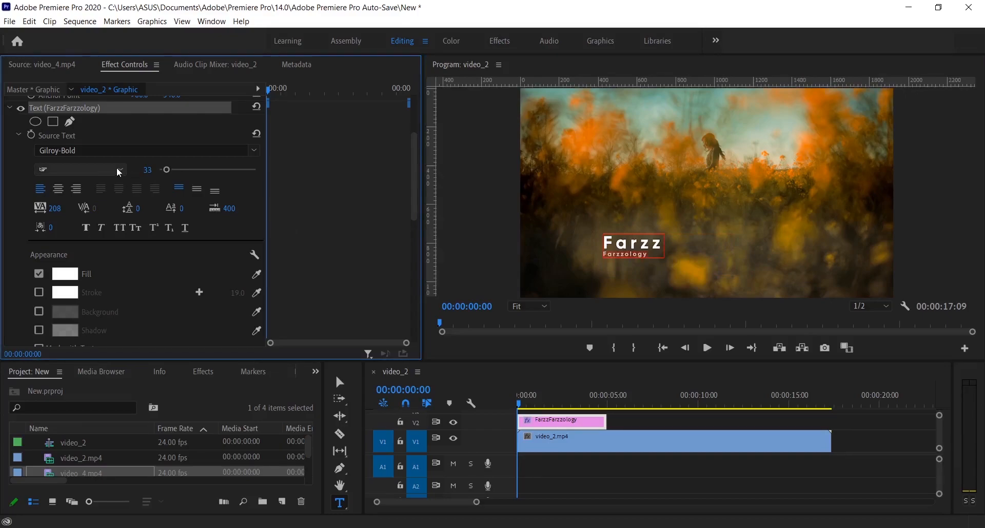
left_click(474, 263)
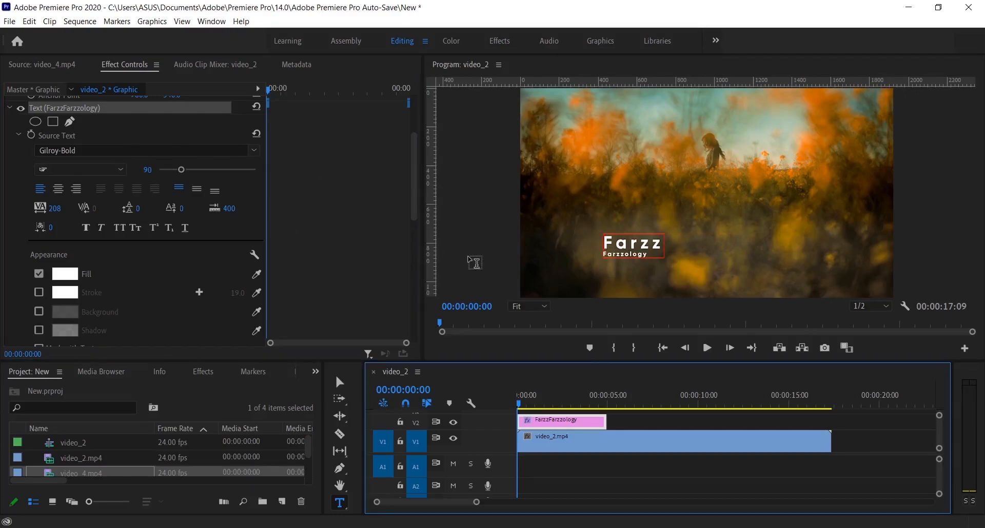
key("v")
left_click_drag(643, 247, 575, 269)
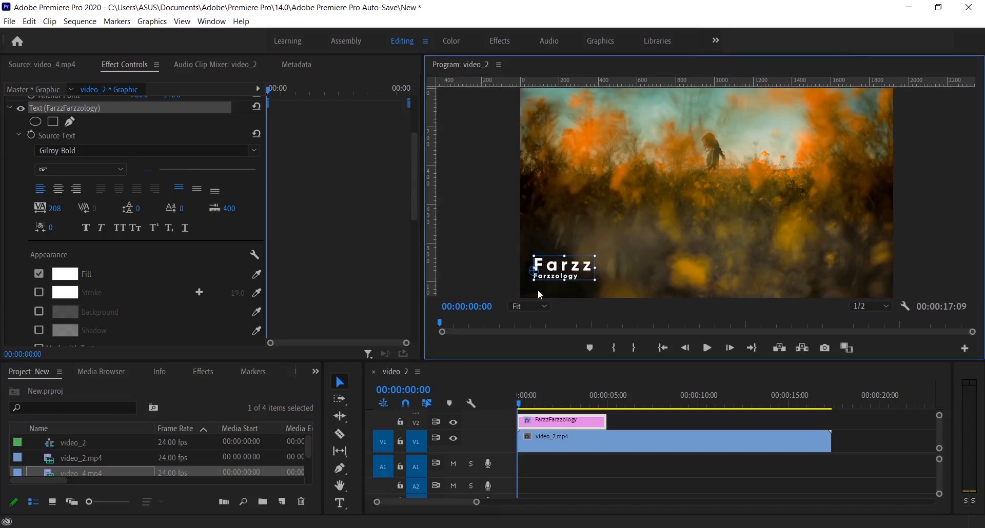
- Draw a red rectangle with the Rectangle tool and place it over the text, flush with the frame's left edge
left_click(346, 476)
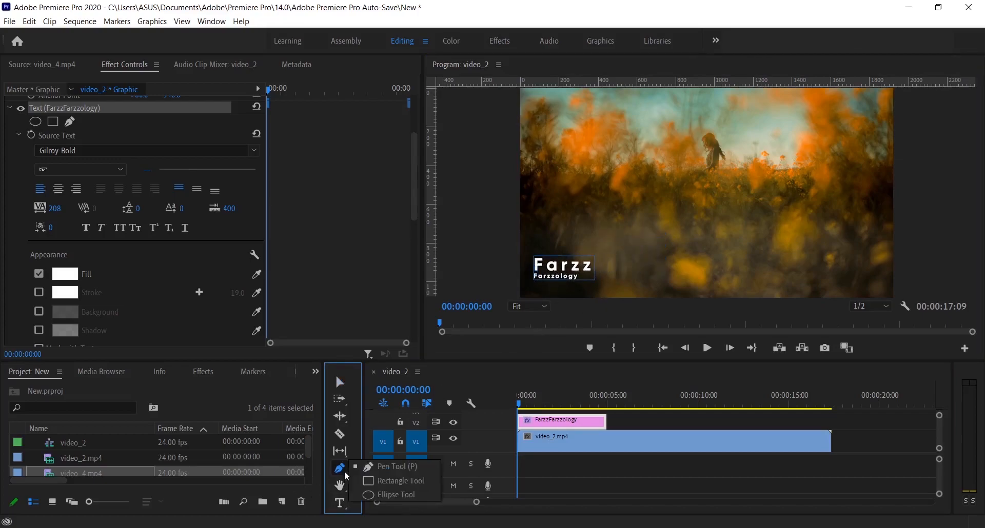
left_click(380, 482)
left_click_drag(563, 221, 668, 243)
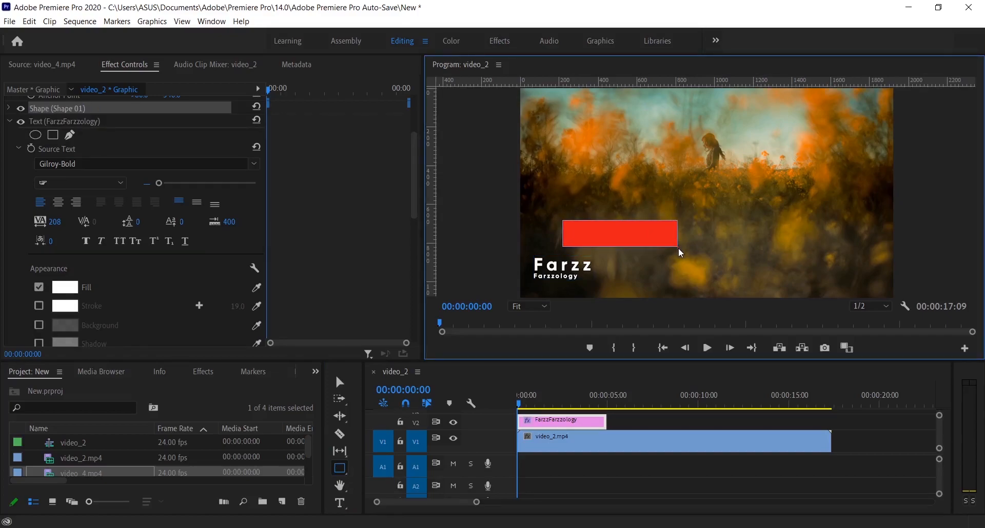
key("v")
left_click_drag(651, 241, 608, 273)
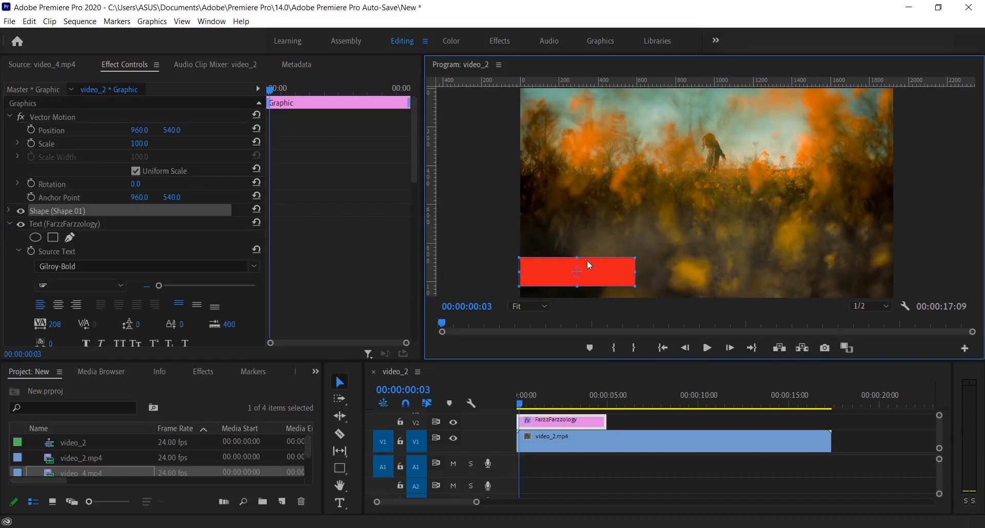
- Move the text layer above Shape 01 and reposition the two lines slightly left and down inside the red rectangle
left_click(86, 224)
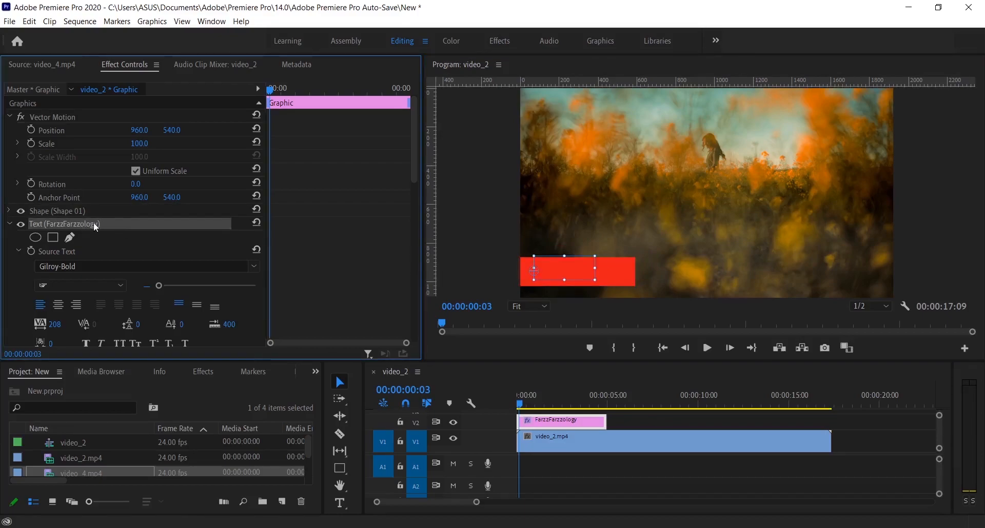
left_click(59, 213)
left_click(70, 225)
left_click_drag(93, 223, 94, 205)
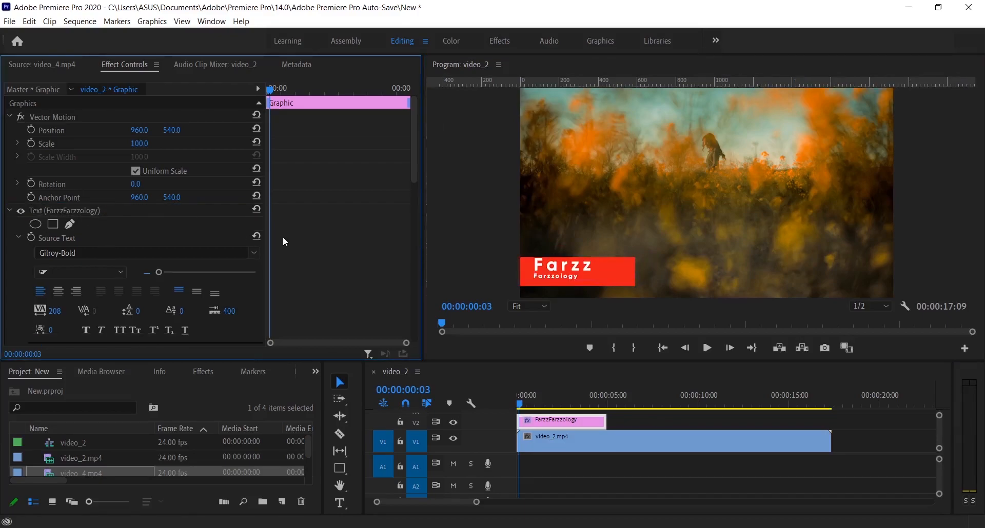
left_click_drag(581, 266, 569, 269)
- Play the sequence from the start to review the name text on its red rectangle
left_click(587, 488)
key("Home")
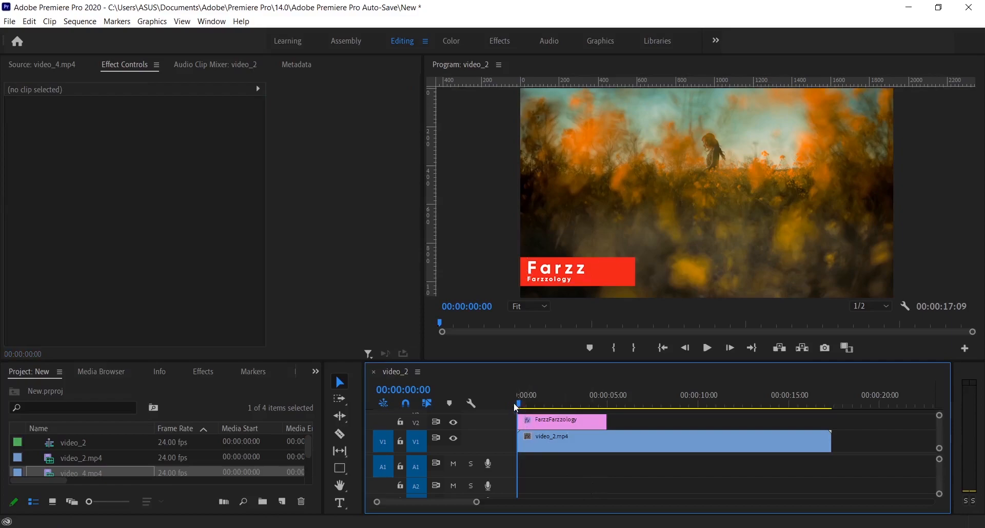
key("space")
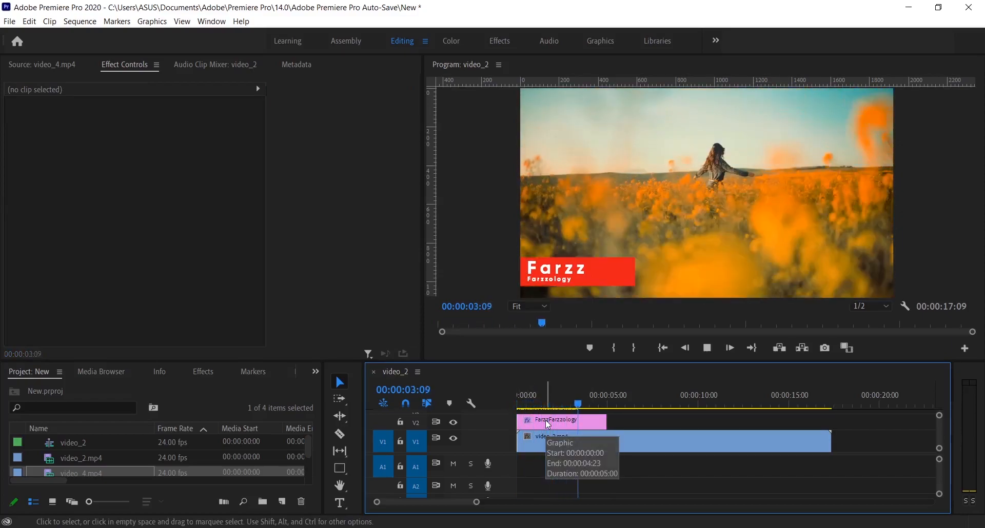
key("space")
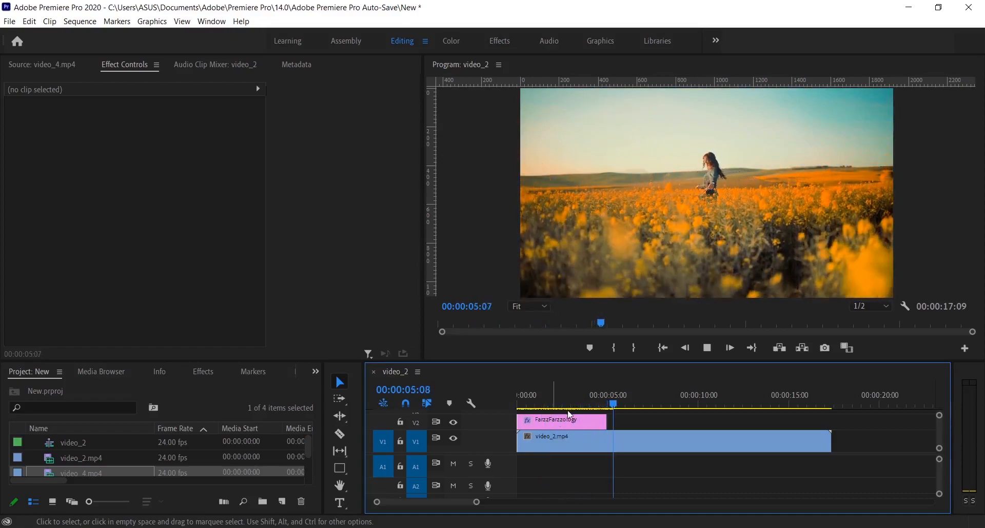
- Move the name graphic clip on V2 to start at 00:00:01:15 and play the sequence through it
left_click_drag(615, 407, 580, 420)
left_click(551, 420)
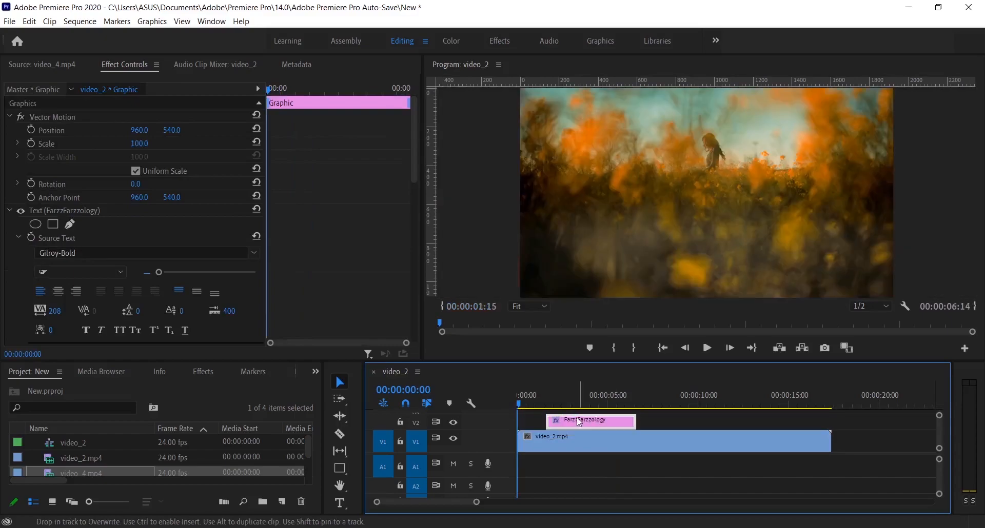
left_click_drag(526, 406, 570, 424)
key("space")
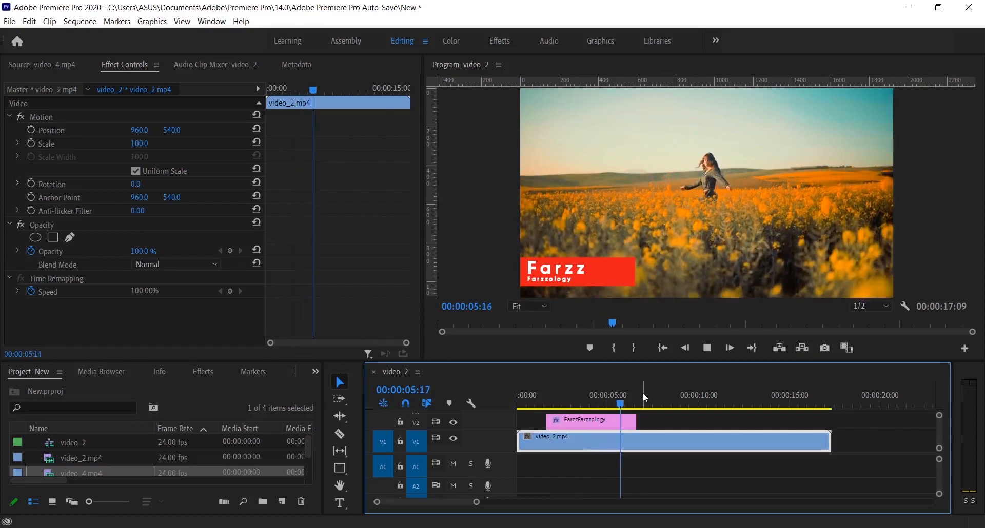
key("space")
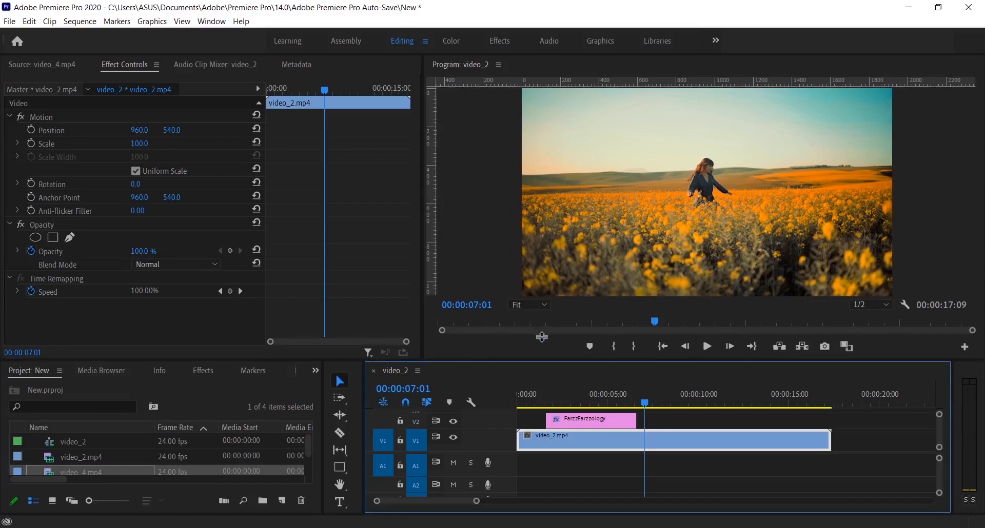
- Enlarge the timeline area and apply the default transition to both the end and the start of the name graphic clip
left_click_drag(536, 362, 535, 337)
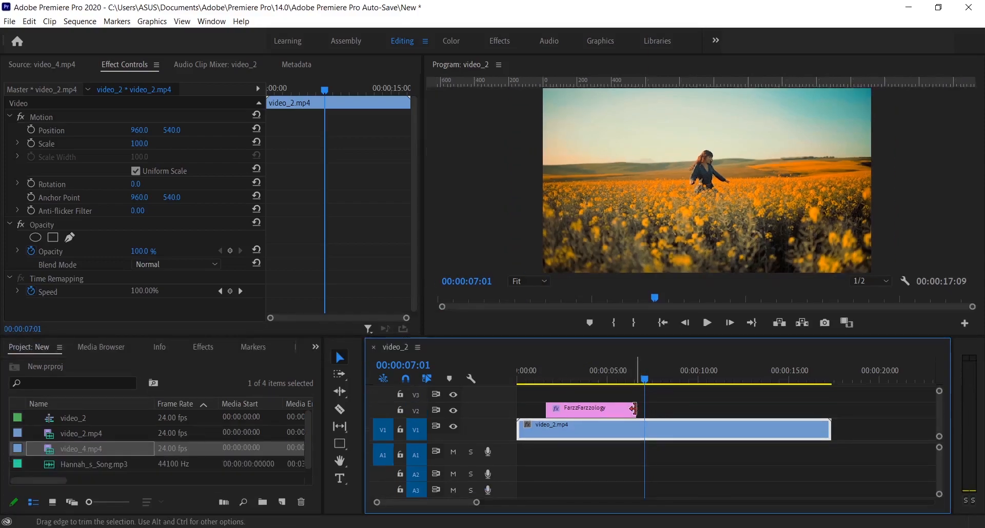
right_click(635, 409)
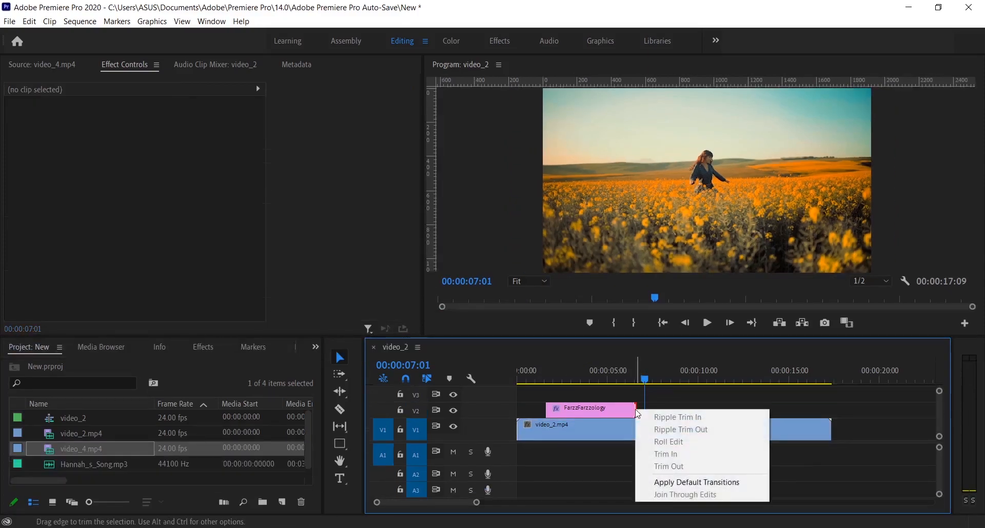
left_click(690, 483)
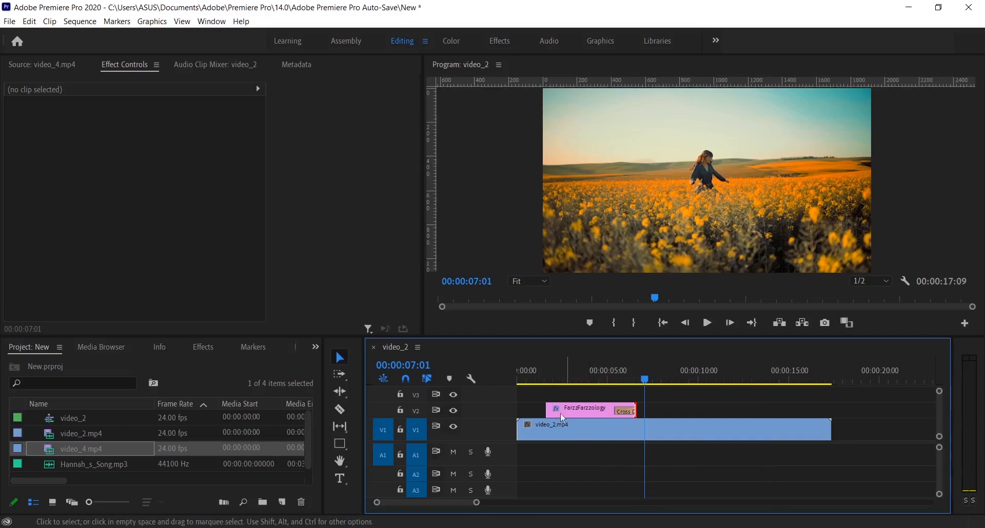
right_click(547, 408)
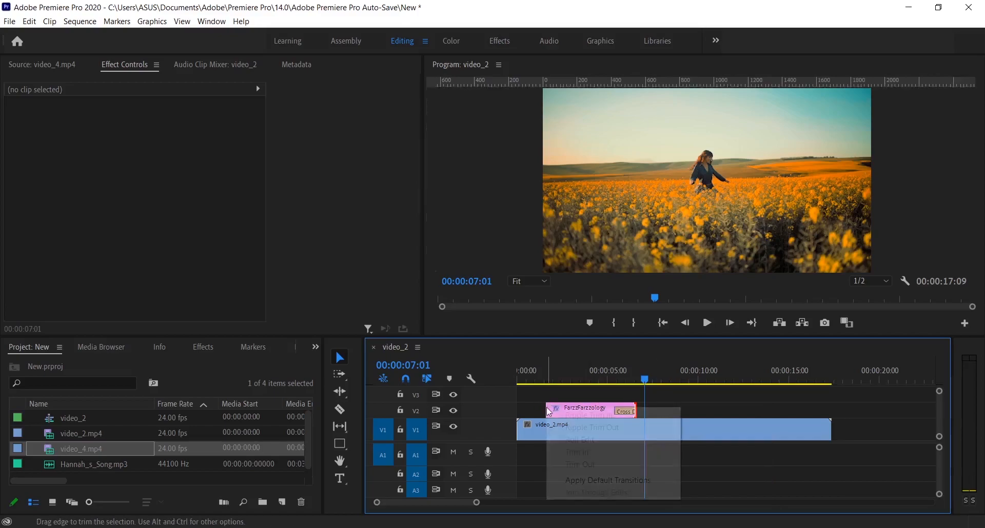
left_click(614, 479)
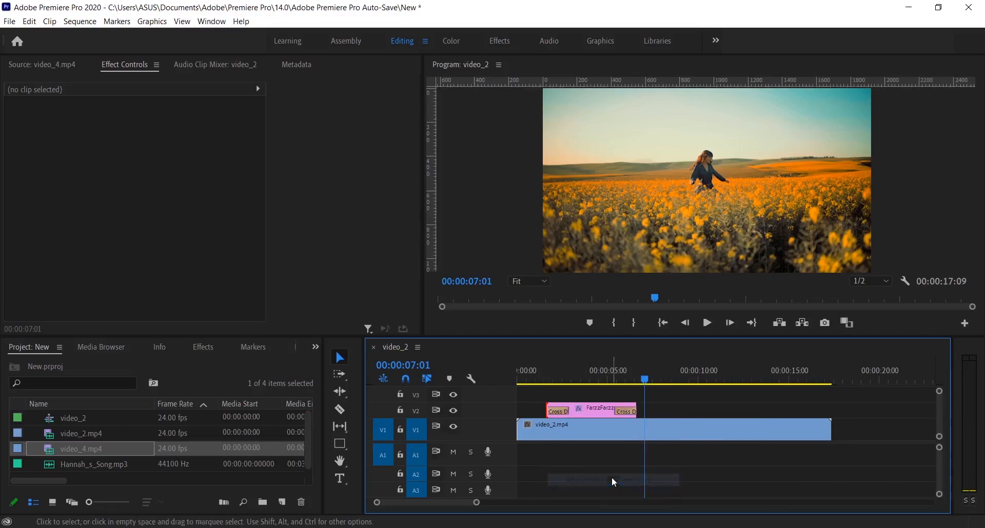
- Play the sequence twice to review the name graphic's fade-in and fade-out
left_click(531, 380)
left_click(563, 427)
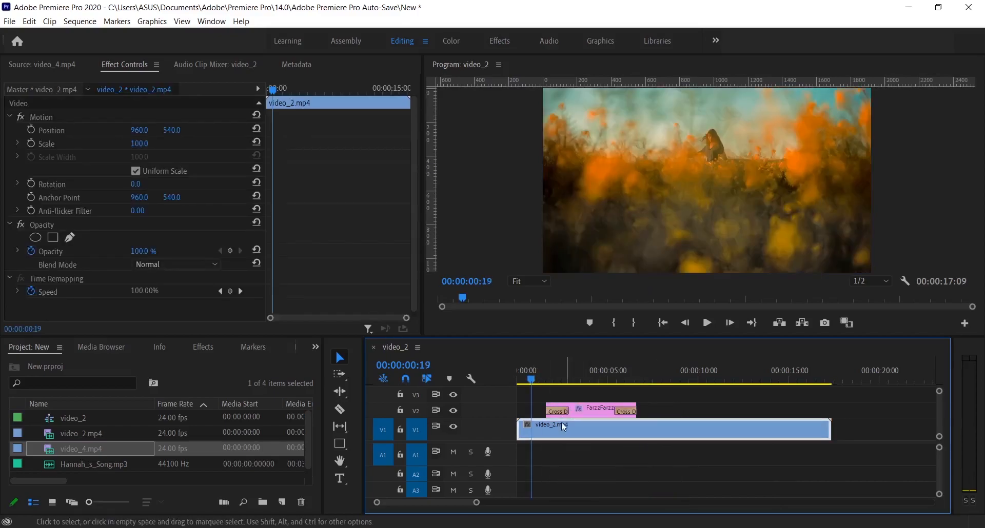
key("space")
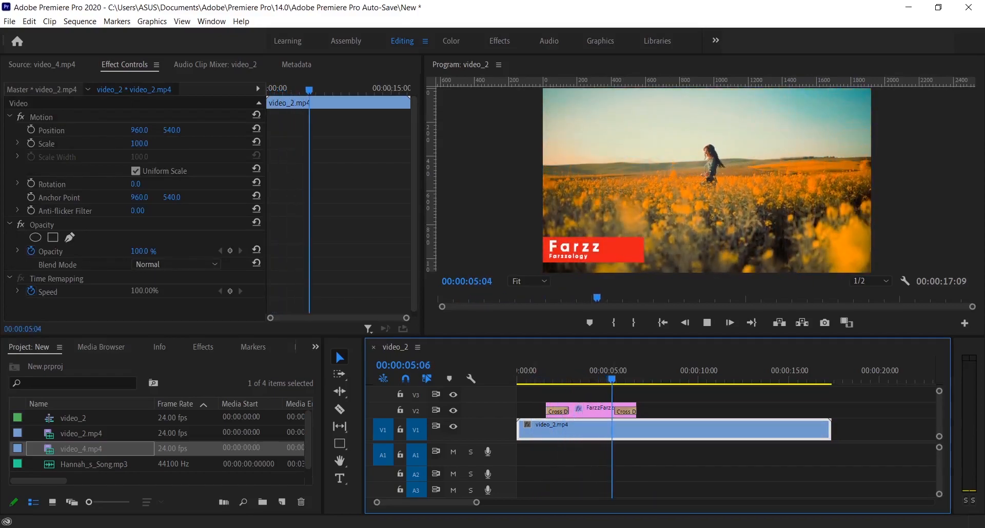
left_click(539, 373)
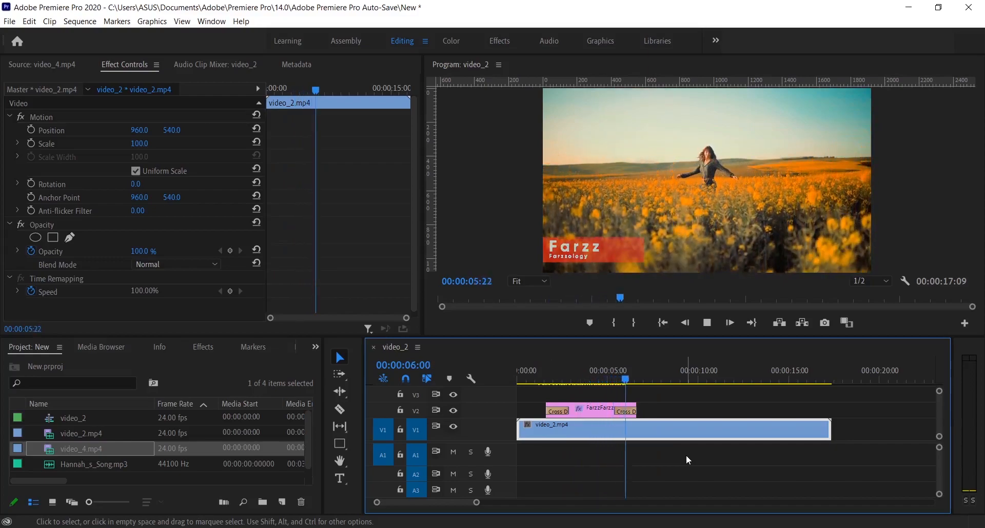
key("space")
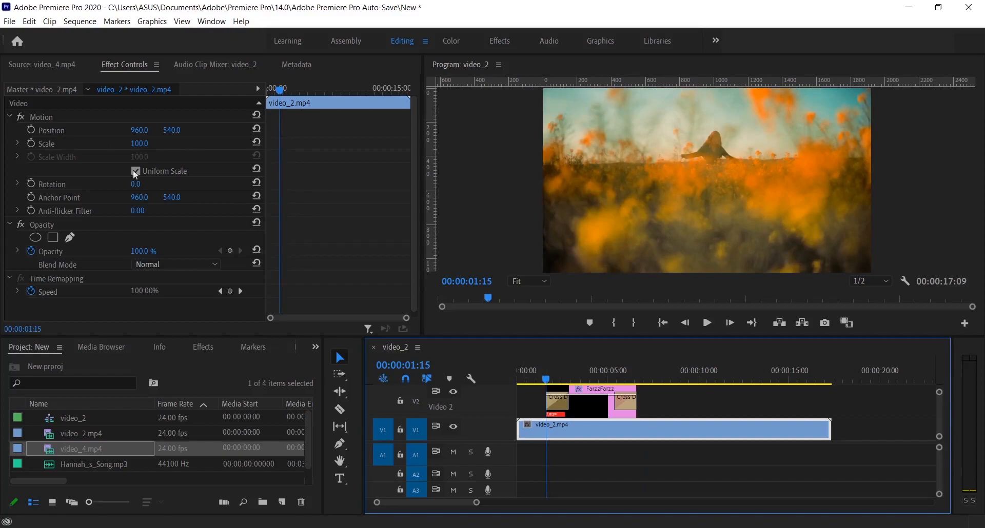
- Animate the name graphic's Vector Motion Position with horizontal keyframes of 318 at 00:00:01:15 and 964 at 00:00:02:10
left_click(590, 405)
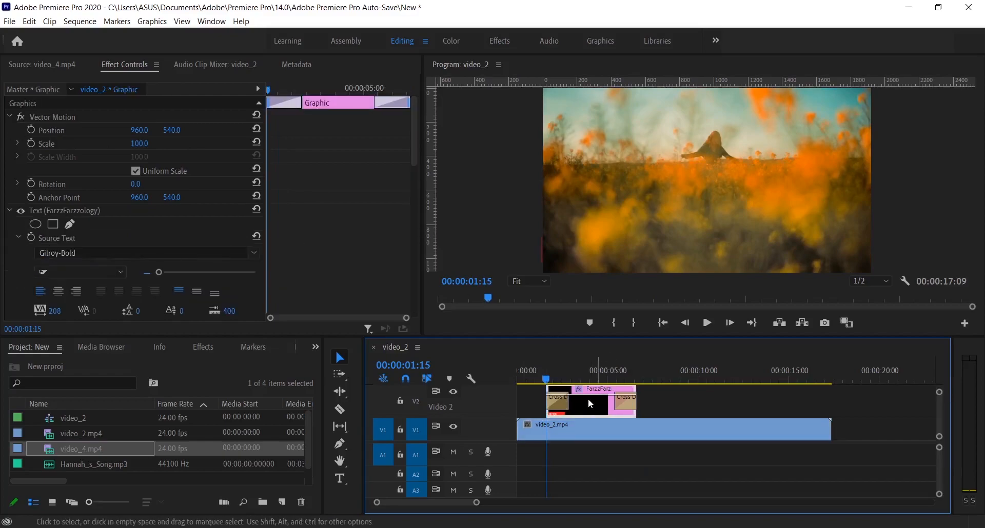
left_click(31, 129)
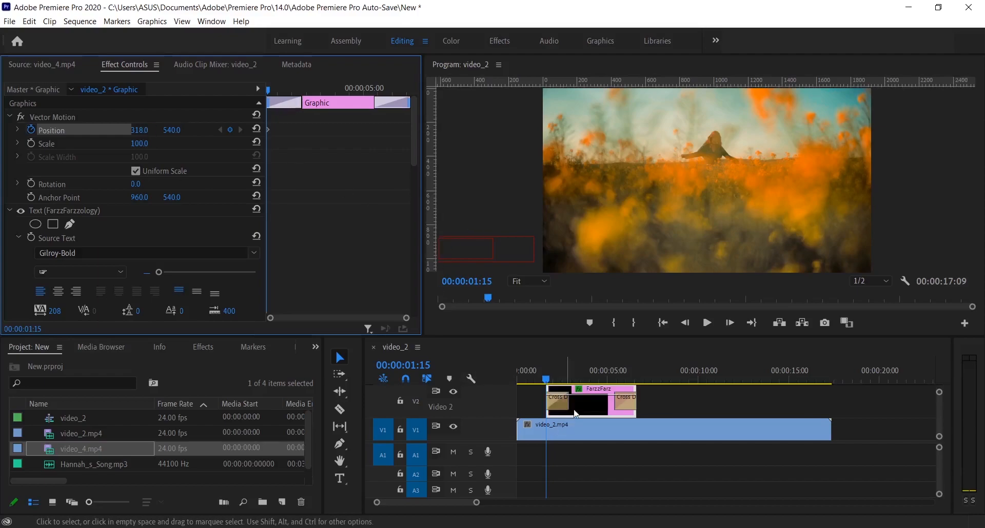
left_click_drag(547, 381, 561, 379)
left_click_drag(132, 136, 158, 136)
key("ctrl+z")
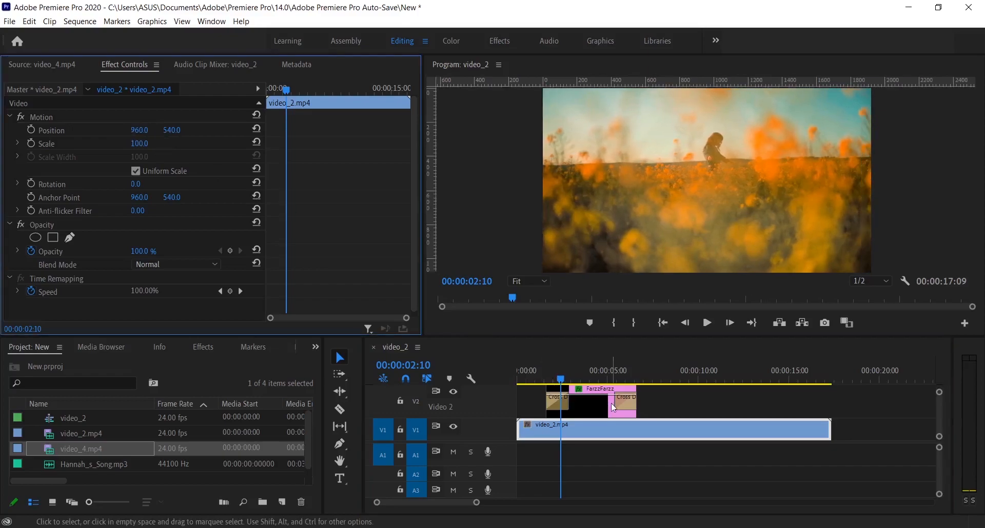
left_click(578, 402)
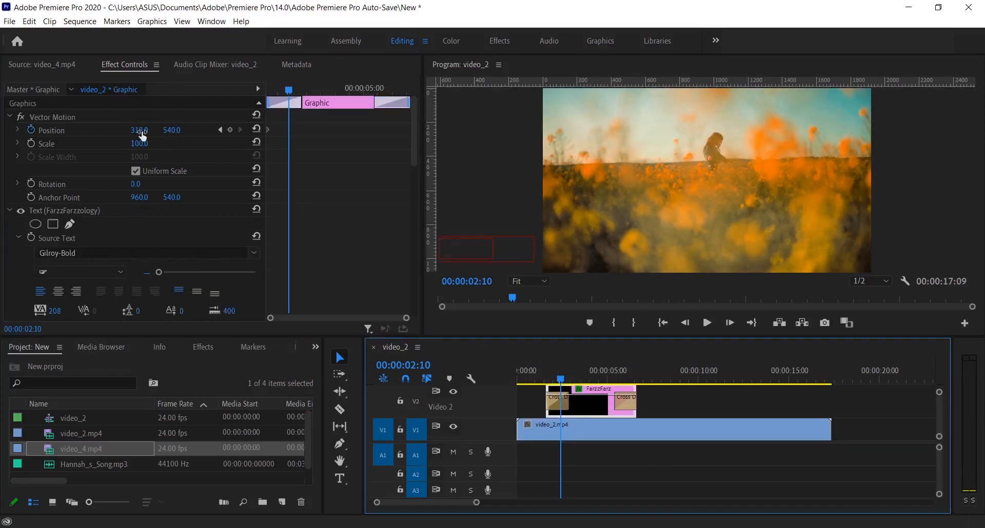
left_click_drag(135, 134, 198, 134)
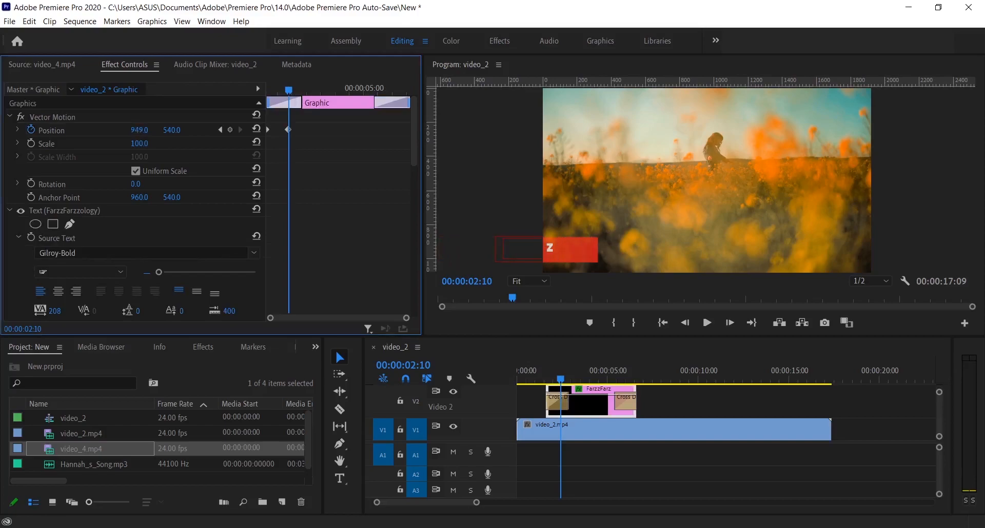
left_click_drag(141, 133, 353, 133)
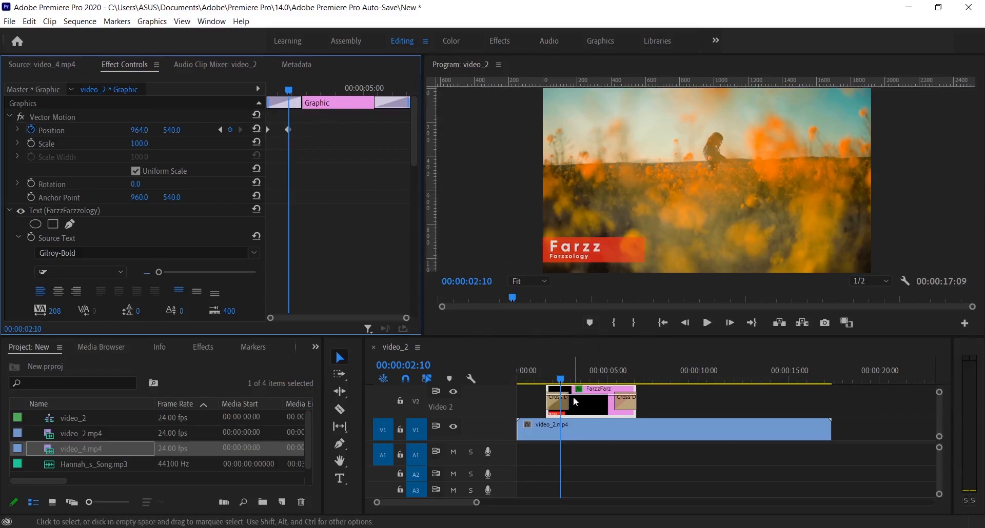
- Play the sequence from before the name graphic twice to review its slide-in from the left
left_click_drag(562, 382, 538, 380)
left_click(698, 421)
key("space")
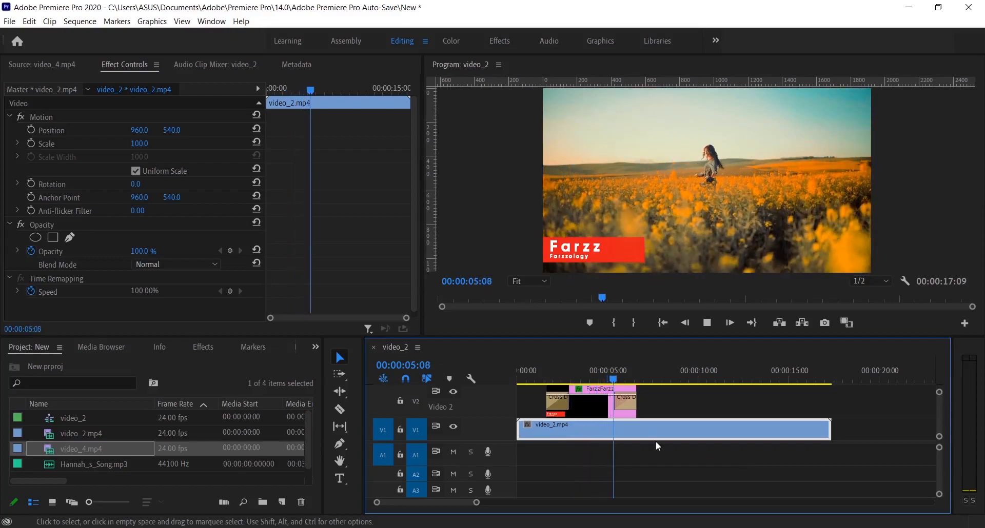
left_click(530, 368)
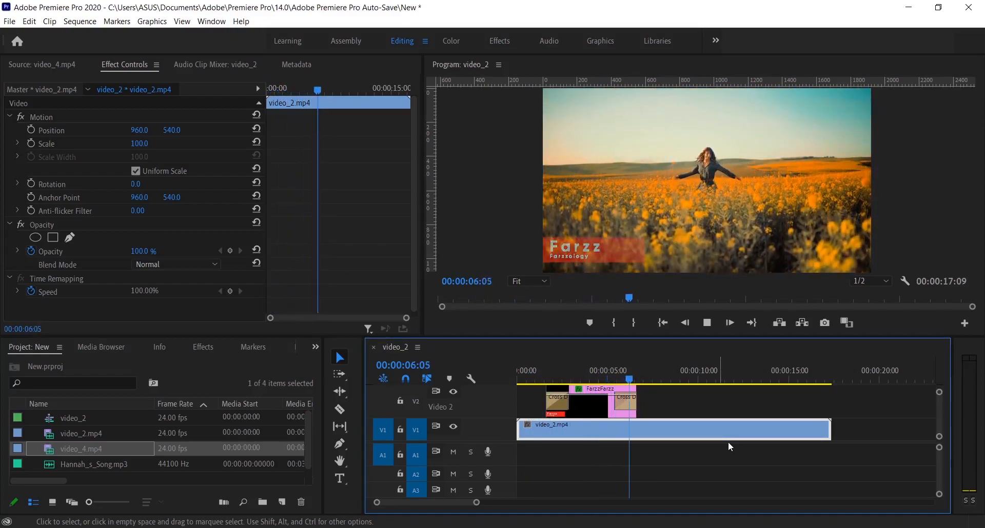
key("space")
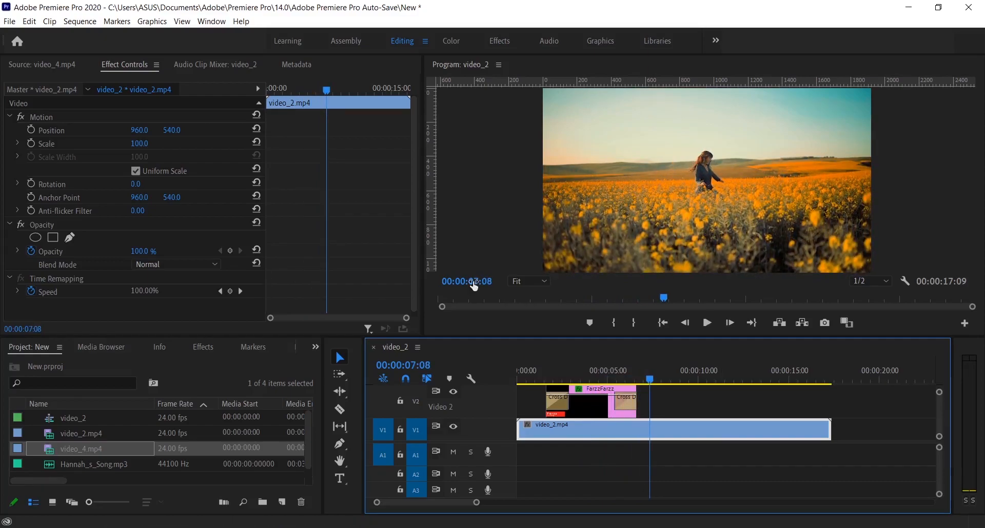
- Start exporting the name graphic clip as a Motion Graphics Template
left_click(606, 409)
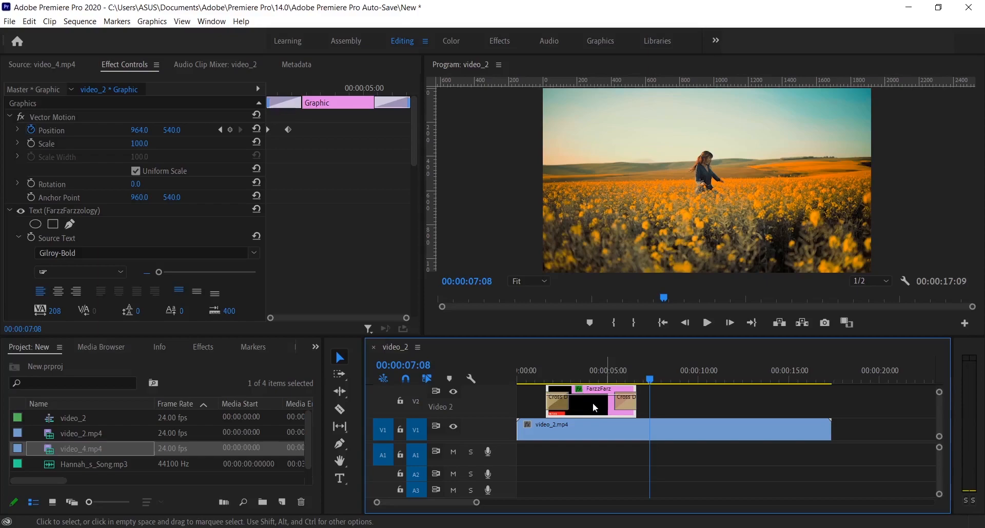
right_click(595, 408)
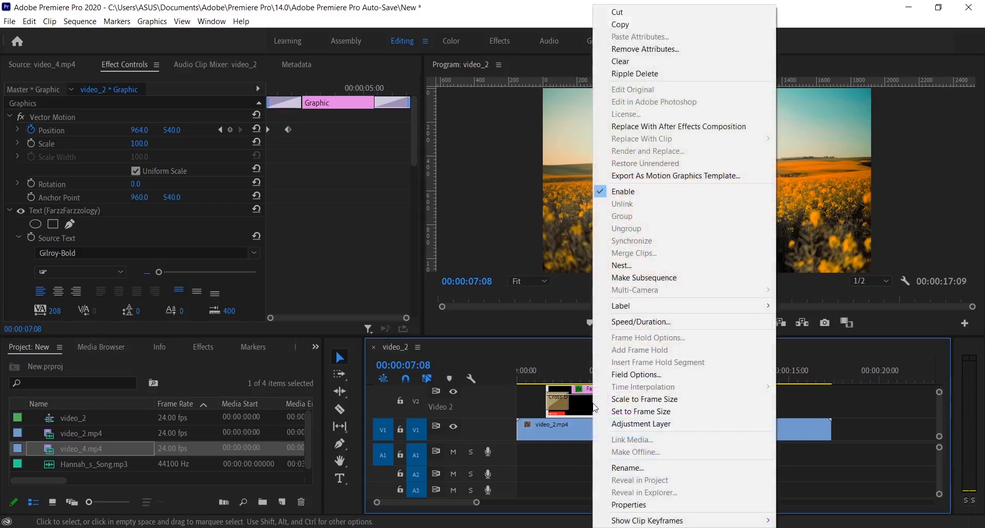
left_click(690, 177)
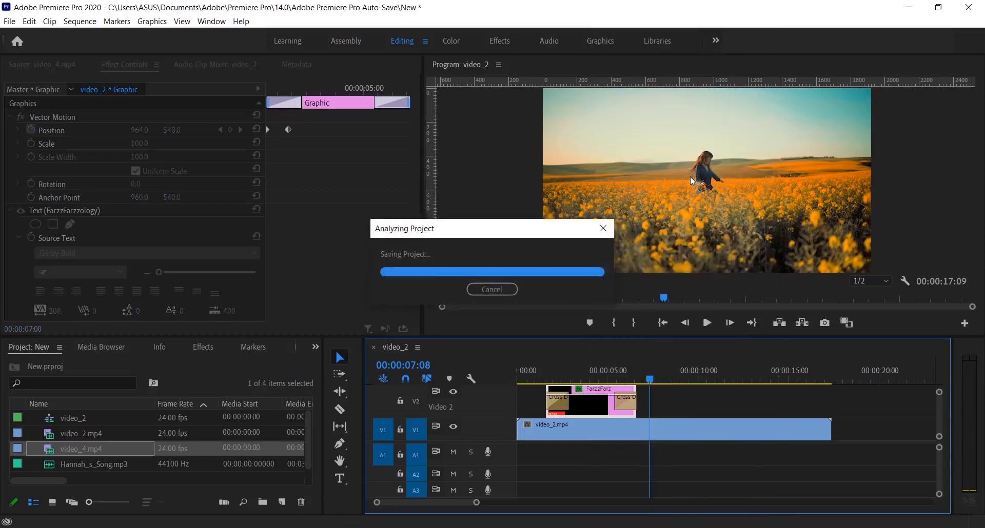